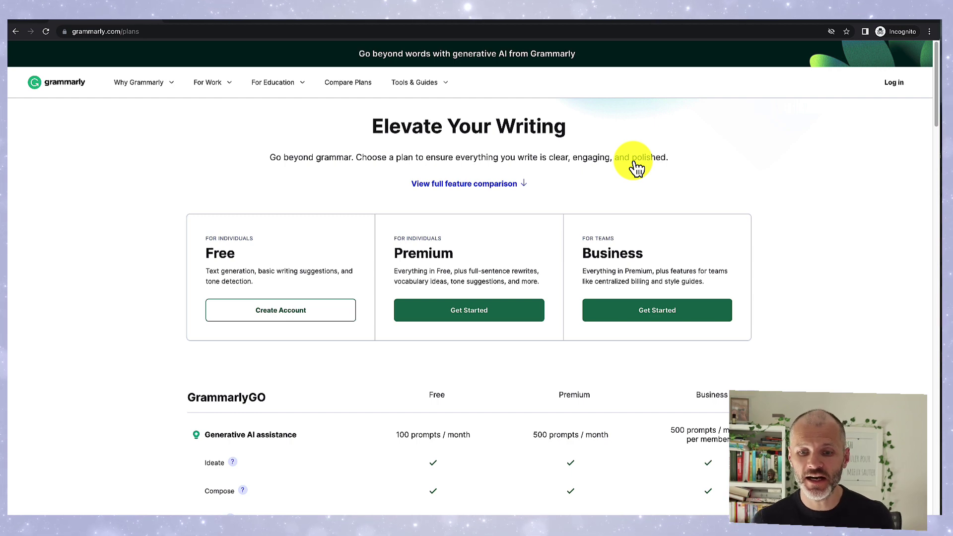
Scroll down to the GrammarlyGO Ideate, Compose, Reply, Rewrite and Personalize rows of the plan comparison
scroll(571, 250, down, 3)
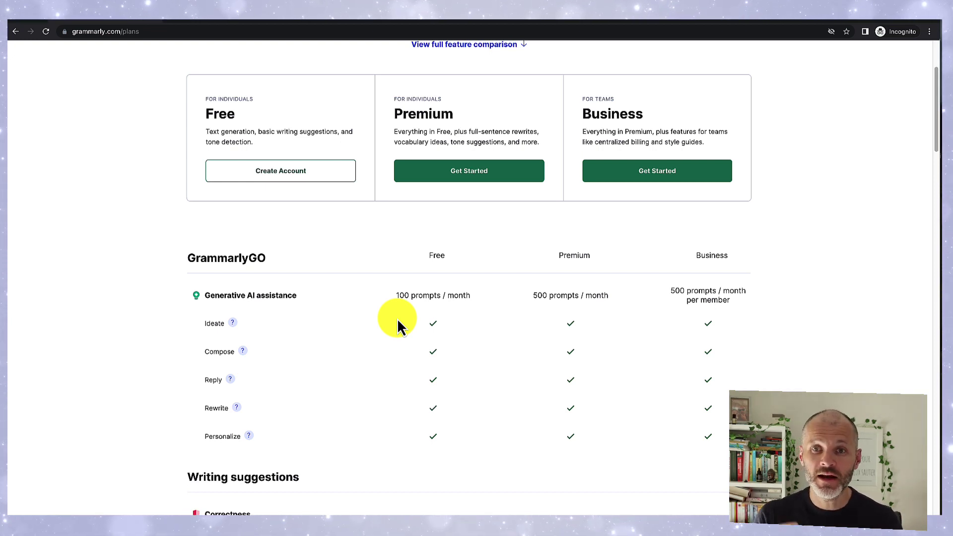
Scroll through the remaining Grammarly plan comparison rows down to the team features
scroll(520, 419, down, 15)
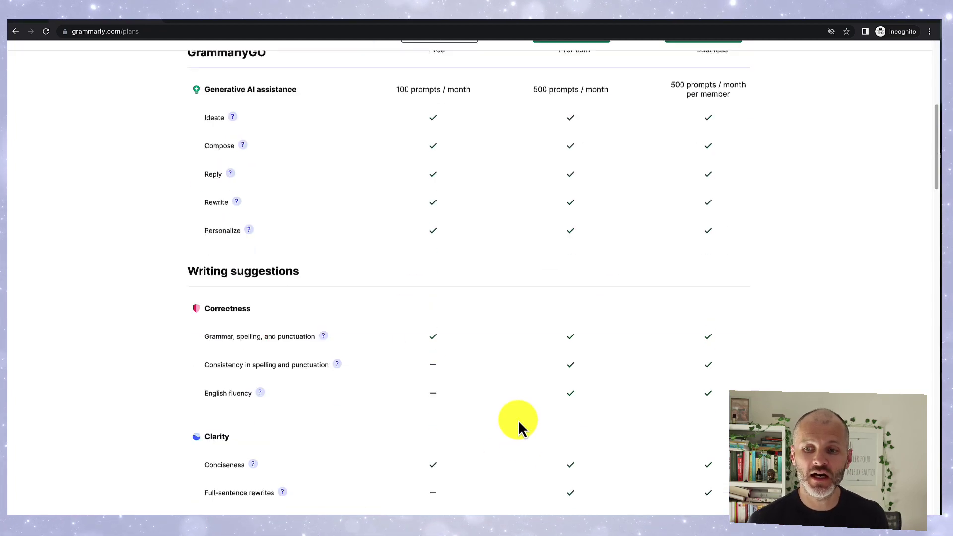
scroll(523, 421, down, 10)
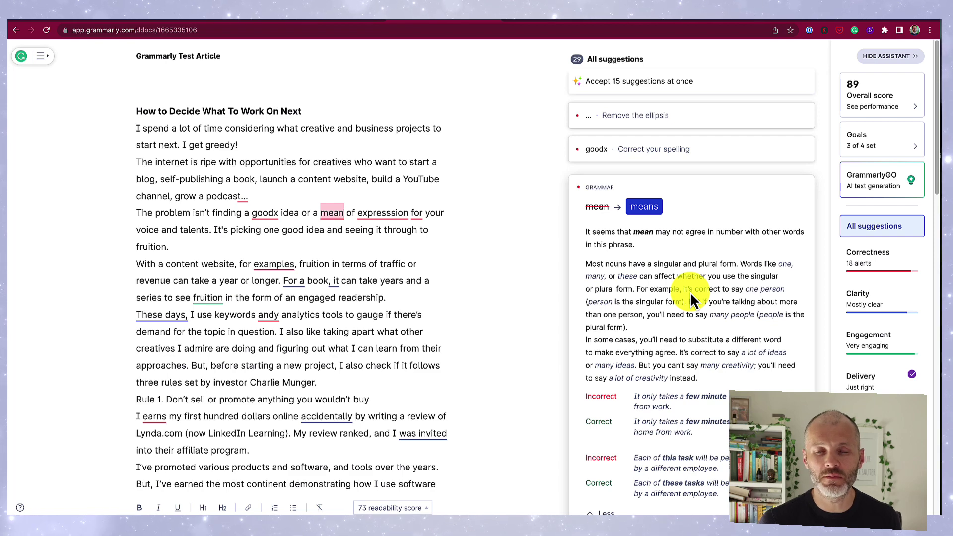
Scroll through the rest of the Grammarly suggestion card
scroll(692, 293, down, 3)
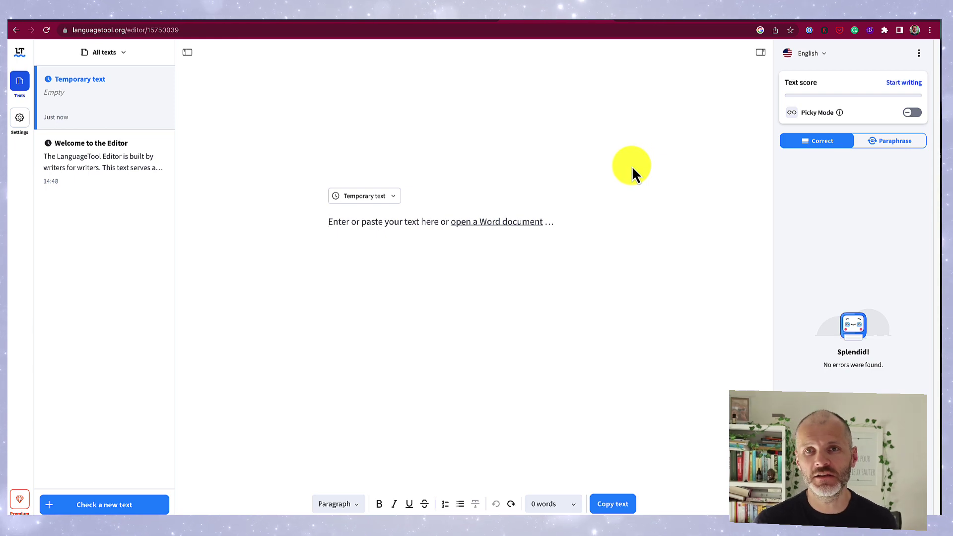
Paste the test article into the empty LanguageTool temporary text with Ctrl+V
key(ctrl+v)
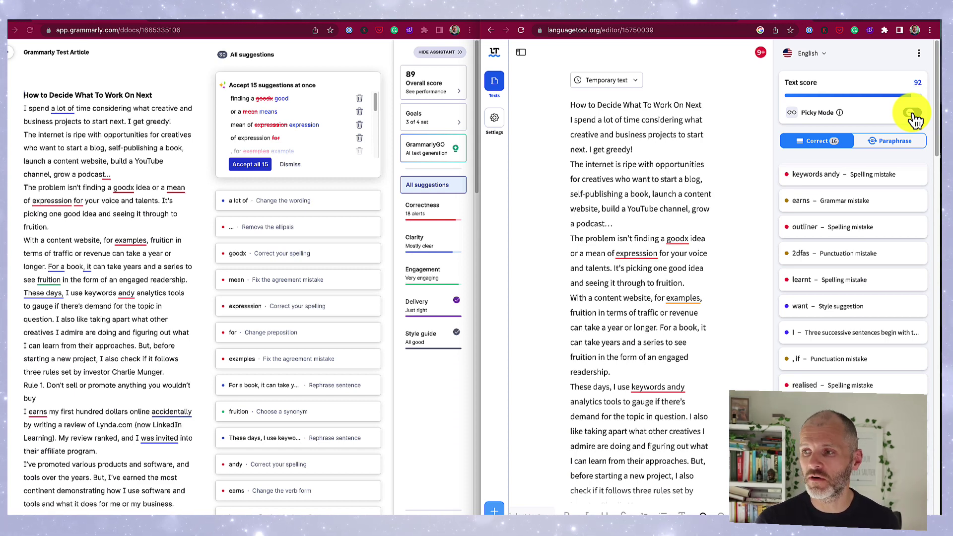
Turn on Picky Mode and look over the stricter correction list, including missing serial commas
click(914, 114)
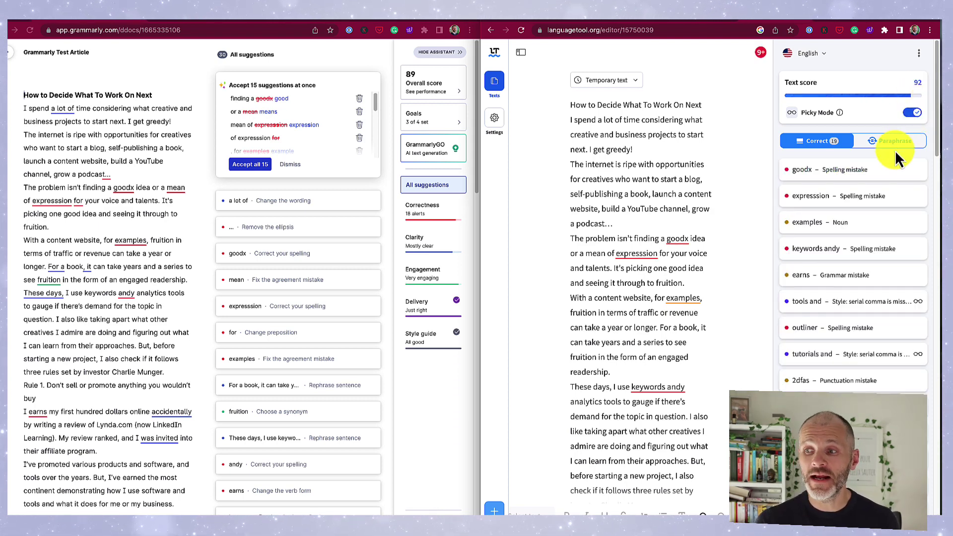
scroll(872, 333, down, 3)
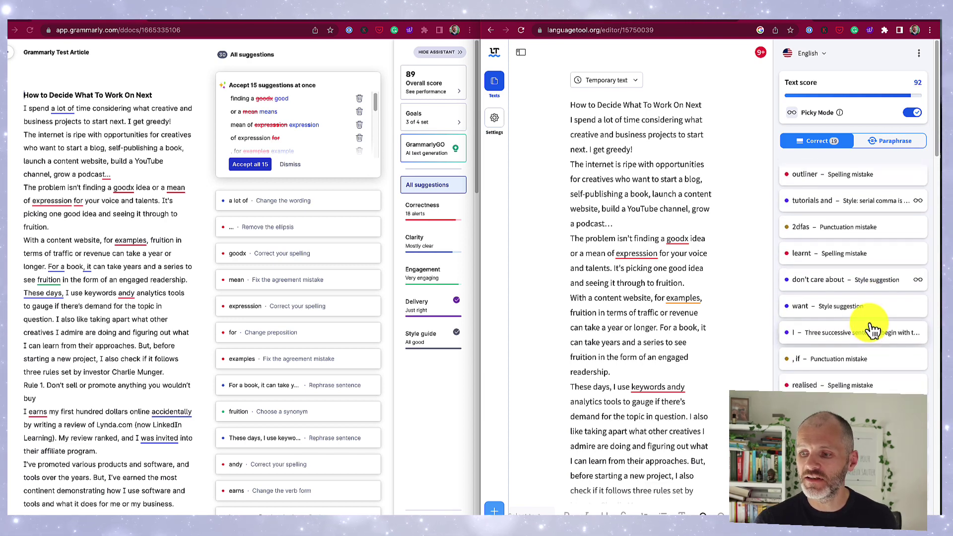
scroll(872, 332, up, 3)
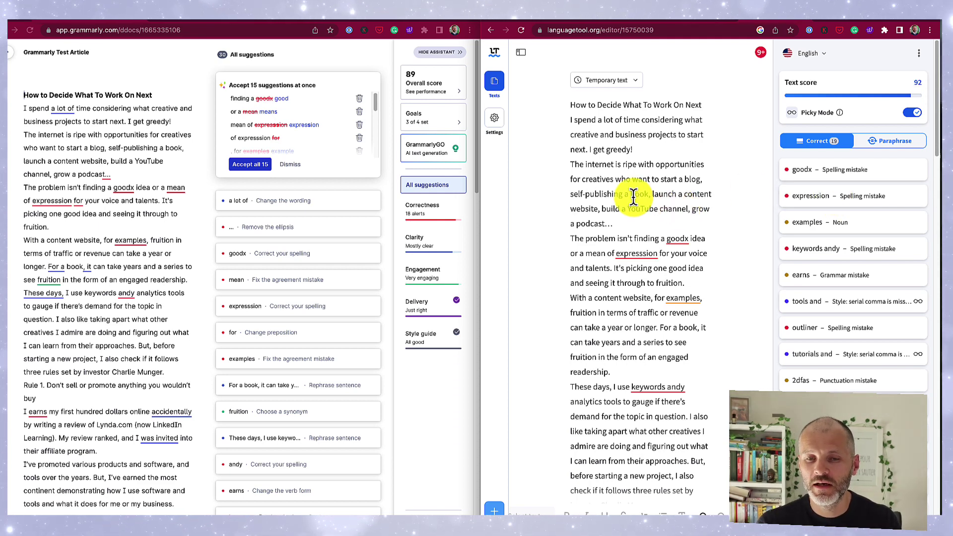
Check the goodx spelling flag in LanguageTool's text and scroll further down the article
scroll(645, 223, down, 1)
click(690, 224)
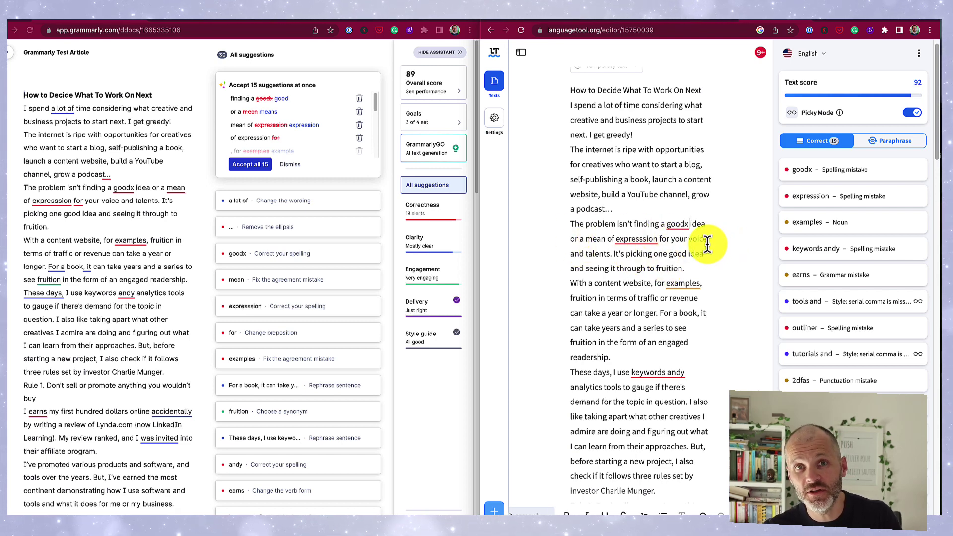
scroll(655, 347, down, 1)
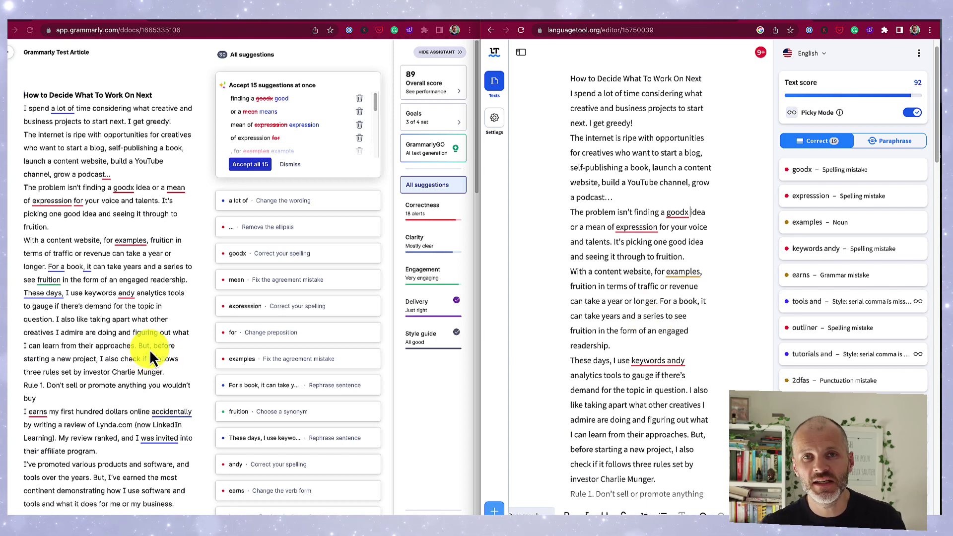
scroll(154, 343, down, 1)
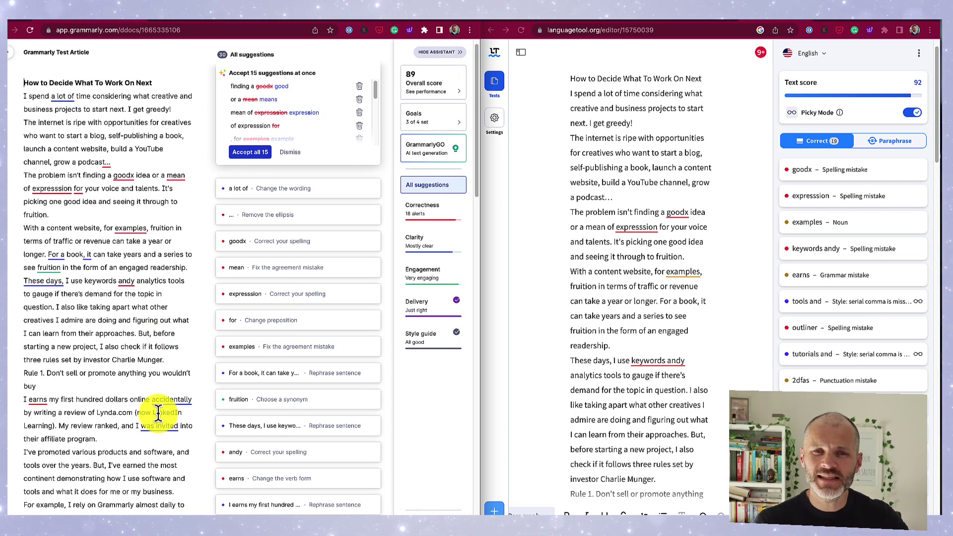
scroll(157, 411, down, 2)
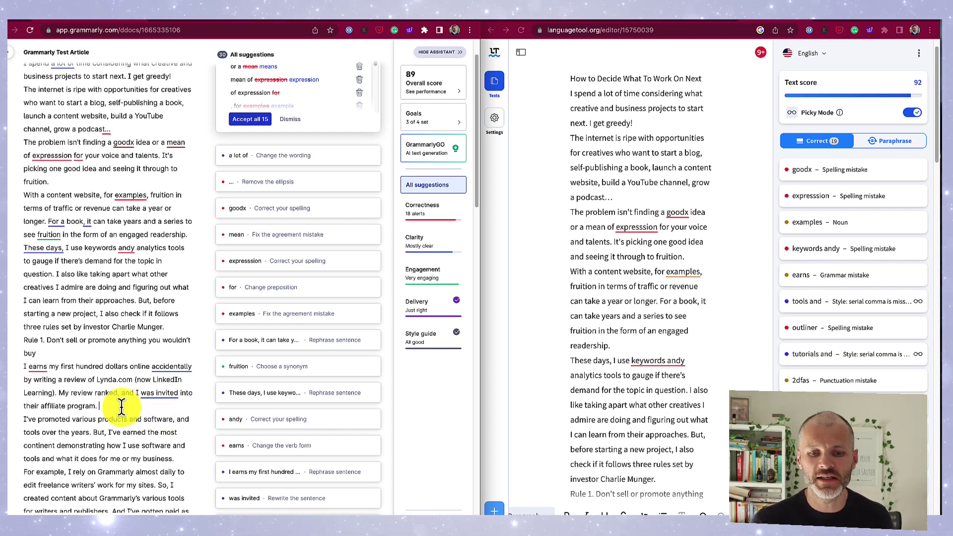
Compare Grammarly's passive-voice suggestion for 'was invited into their affiliate program' across both editors
drag(122, 393, 169, 399)
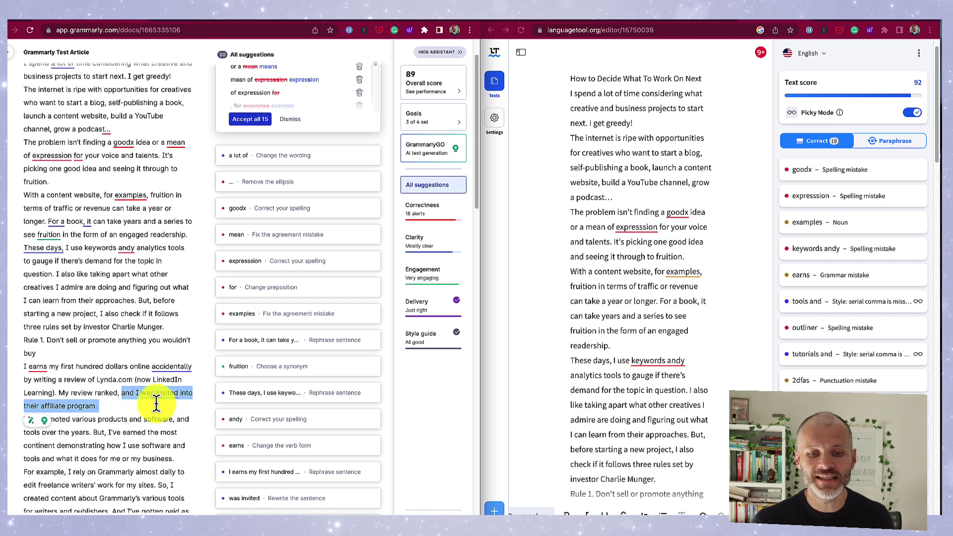
click(173, 392)
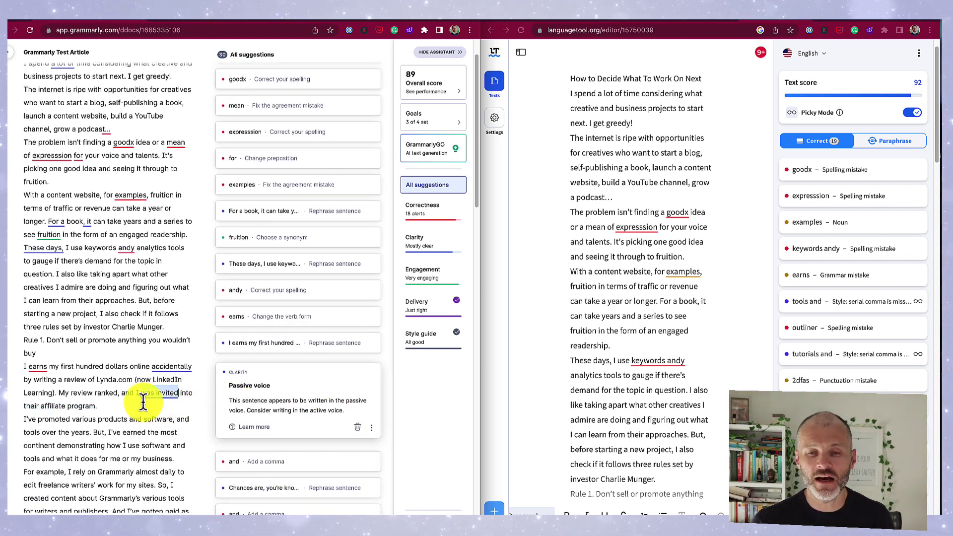
drag(594, 360, 685, 373)
scroll(660, 397, down, 2)
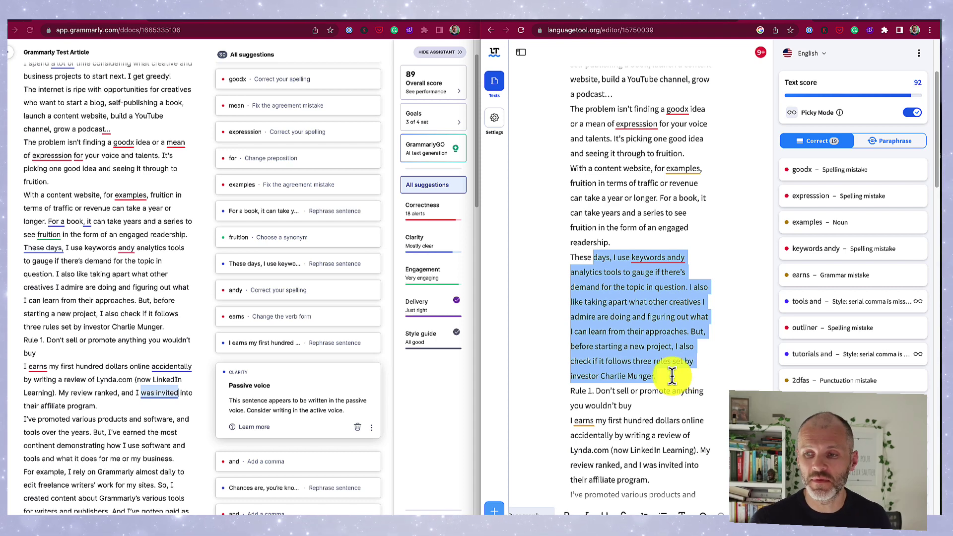
click(144, 386)
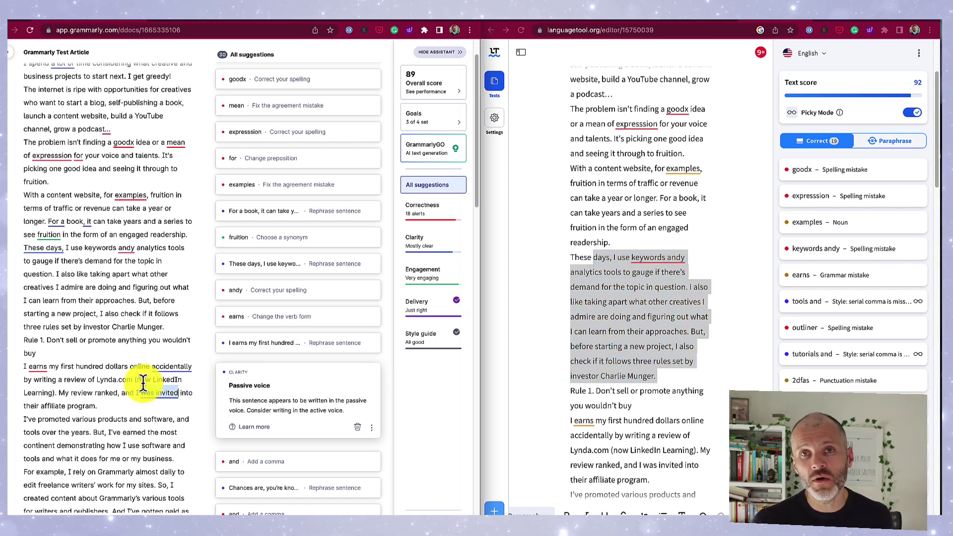
drag(141, 395, 169, 401)
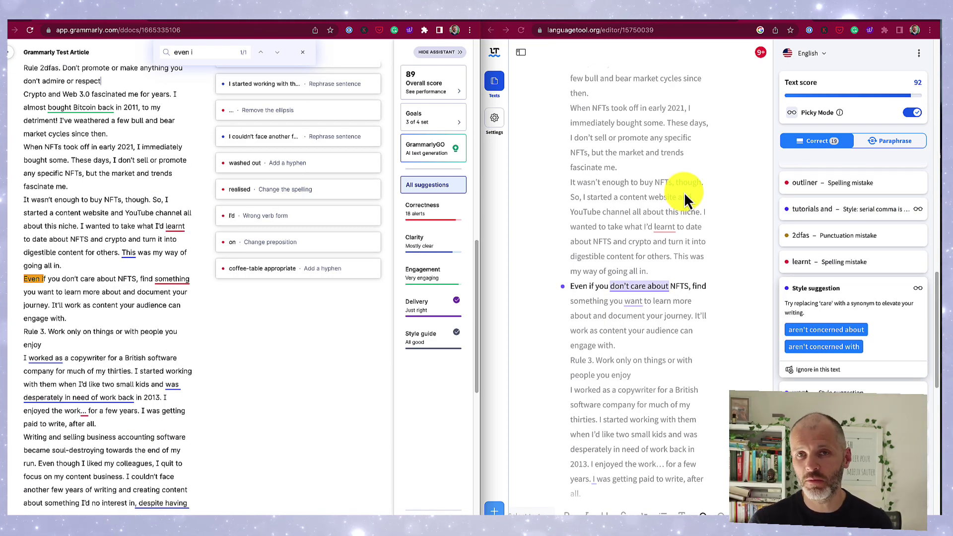
Review LanguageTool's style suggestion for 'don't care about' and Grammarly's matching NFT sentence
click(656, 268)
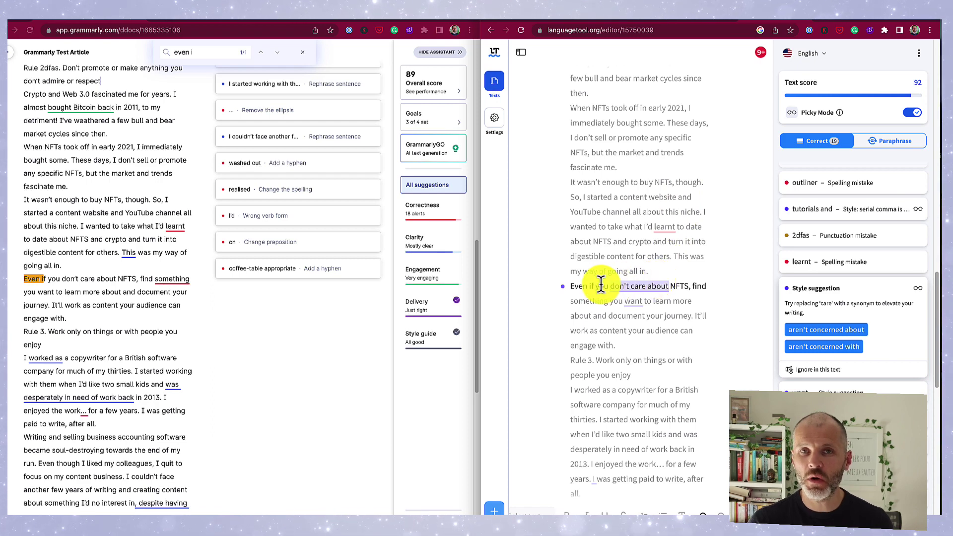
drag(583, 290, 670, 290)
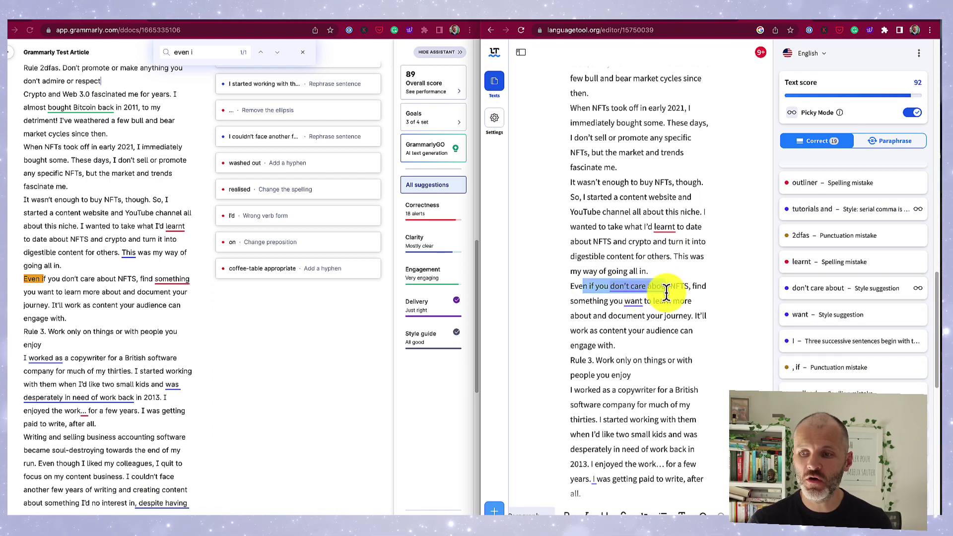
click(667, 320)
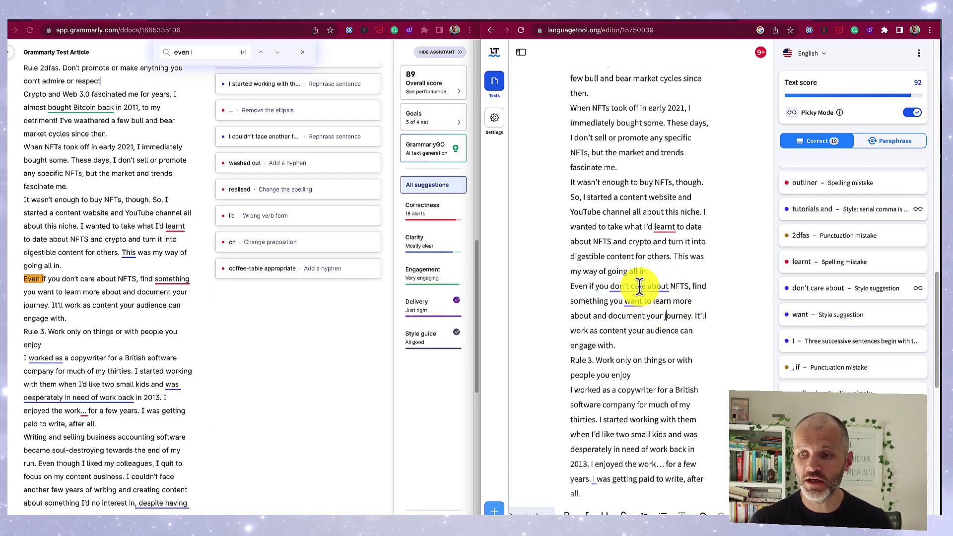
click(641, 285)
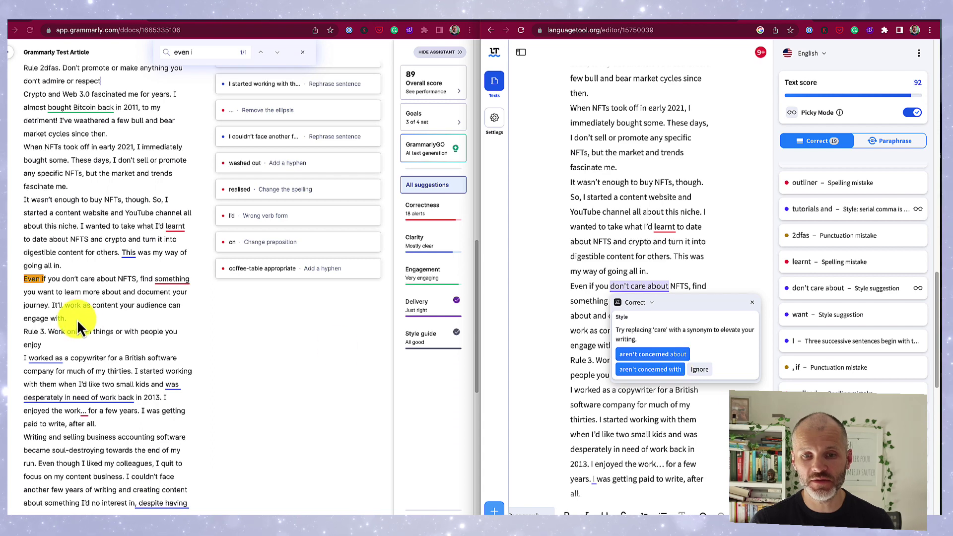
drag(42, 279, 87, 315)
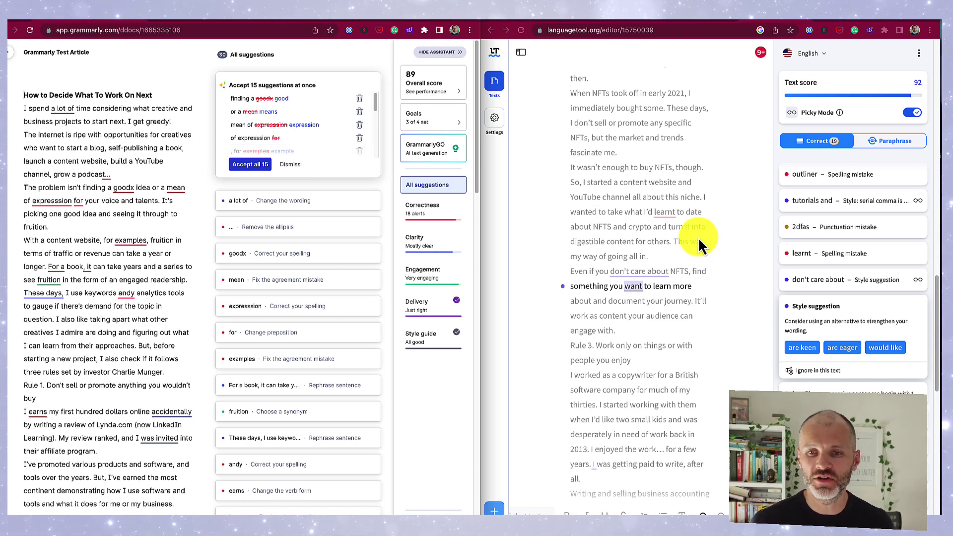
Open the mean→means suggestion and expand its full singular/plural agreement explanation
click(296, 278)
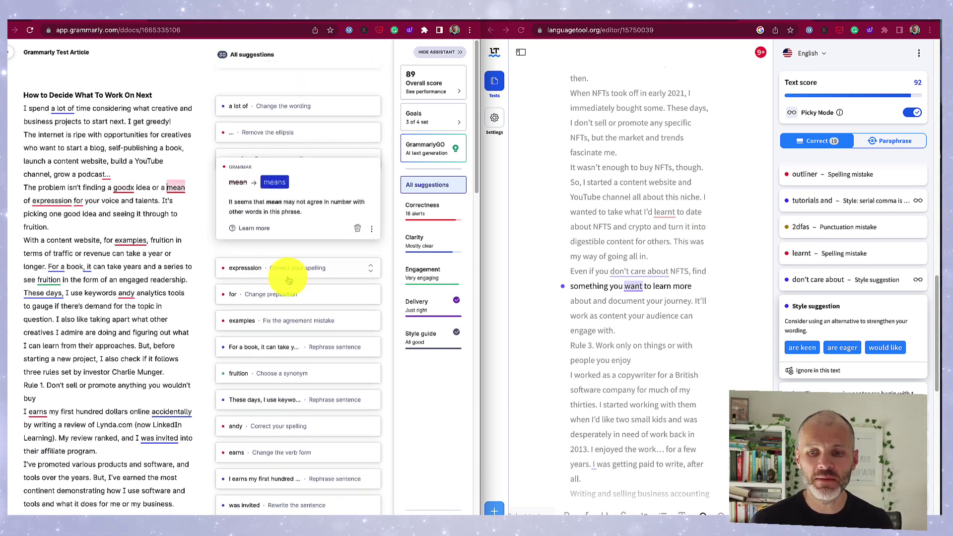
click(261, 228)
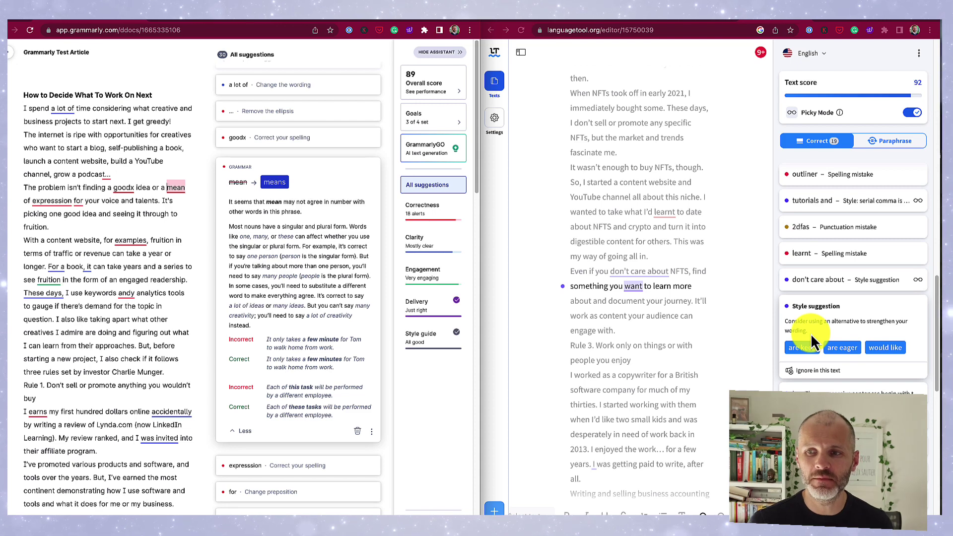
Ask GrammarlyGO for improvement ideas and select part of the first of its three ideas
click(436, 159)
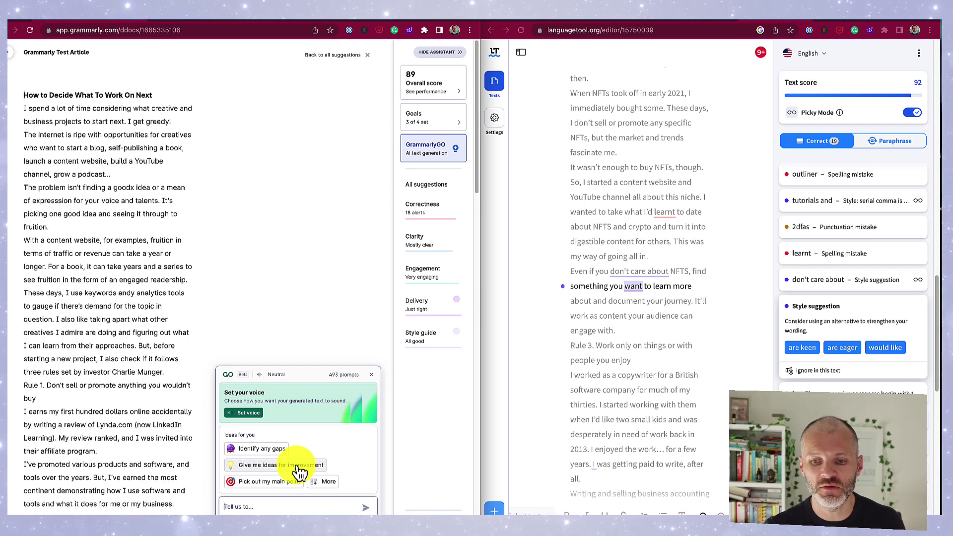
click(297, 465)
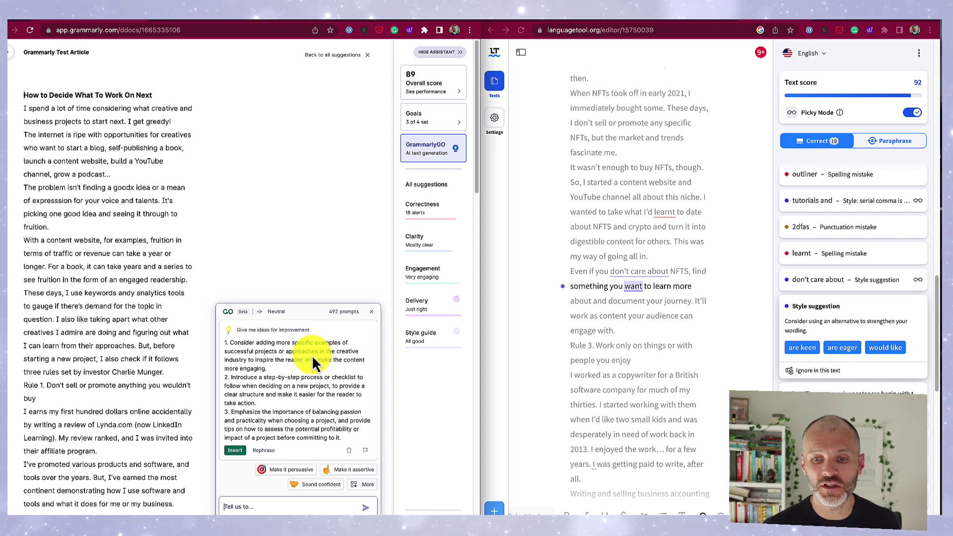
drag(311, 355, 323, 366)
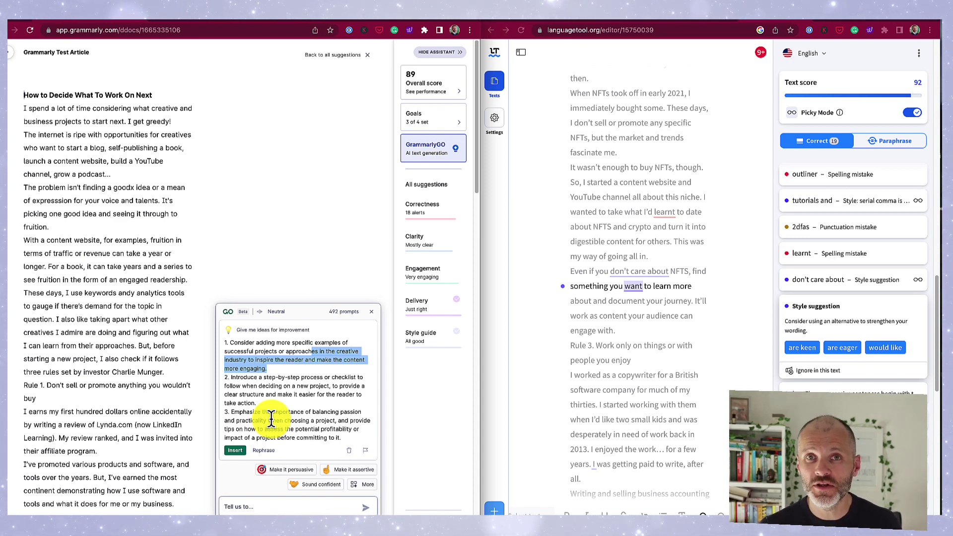
Discard the improvement ideas and ask GrammarlyGO to identify gaps in the article
click(349, 450)
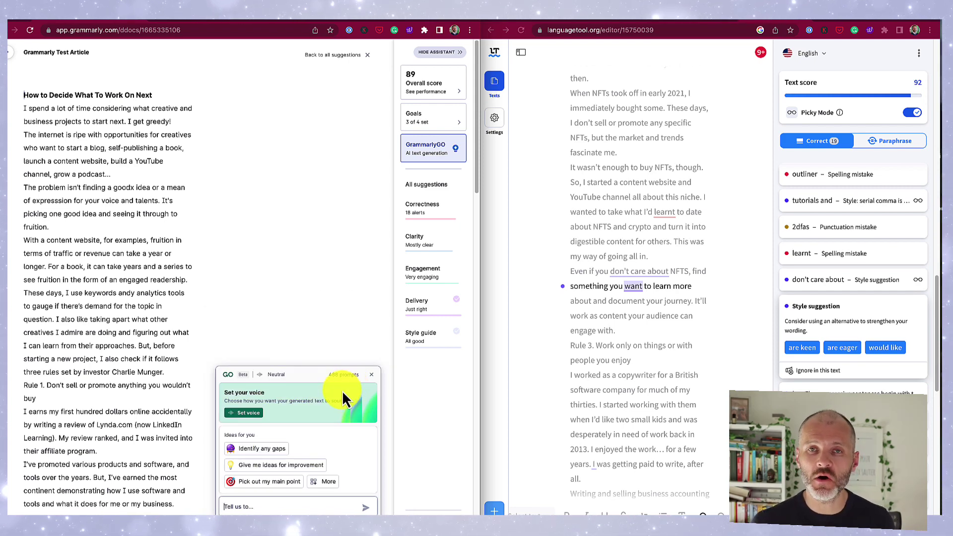
click(278, 449)
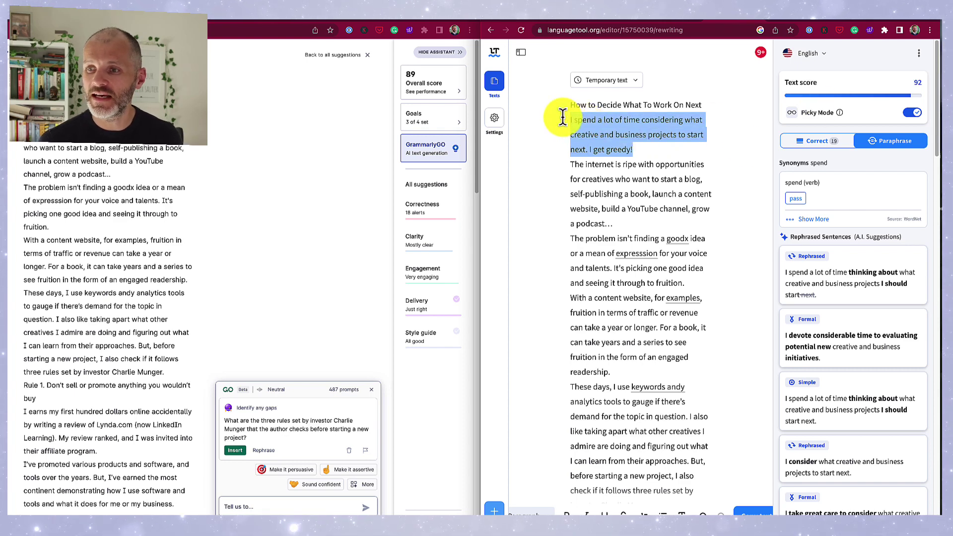
Select the opening sentences and swap in the Formal rephrasing beginning 'I take great care to consider'
drag(566, 119, 664, 155)
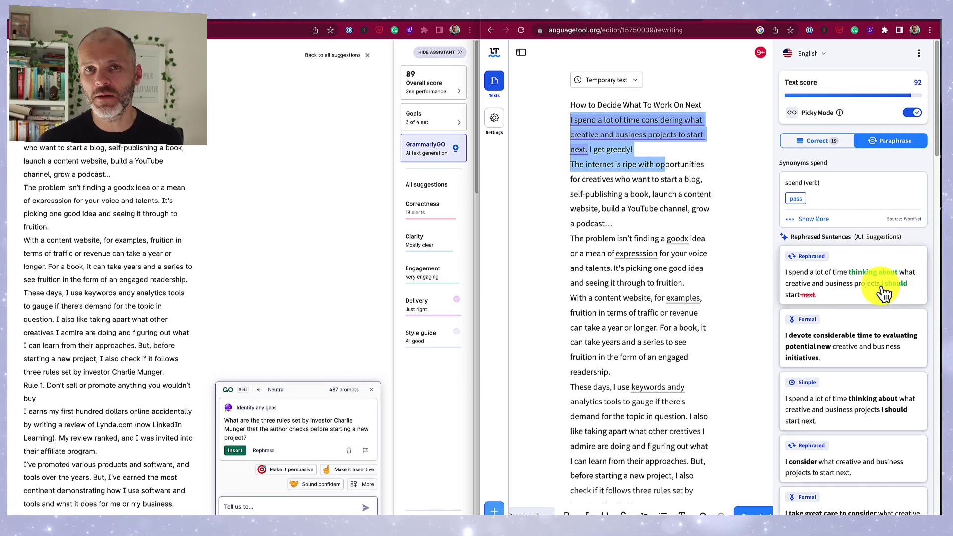
scroll(883, 294, down, 1)
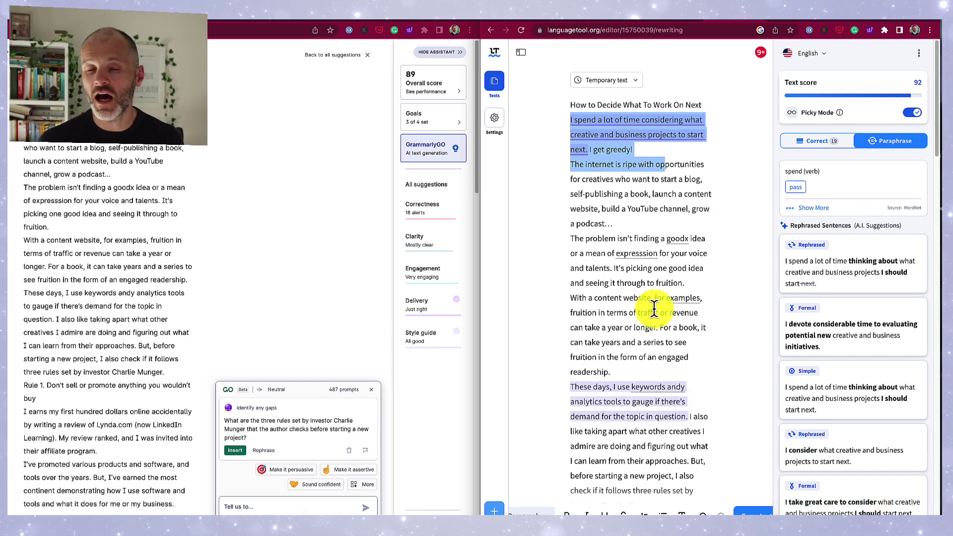
click(717, 154)
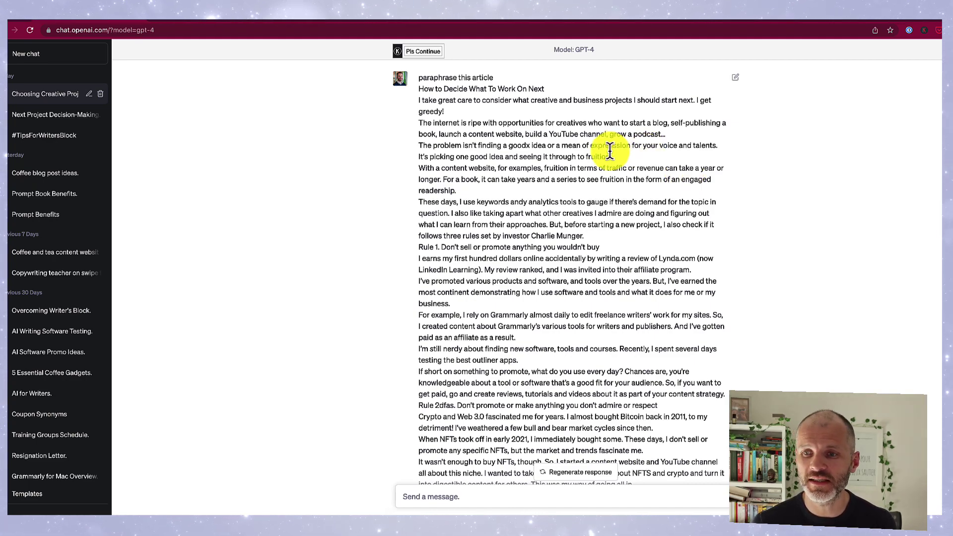
Scroll through GPT-4's paraphrase and the 'Navigating Your Next Creative Adventure' blog-post reply
scroll(612, 156, down, 15)
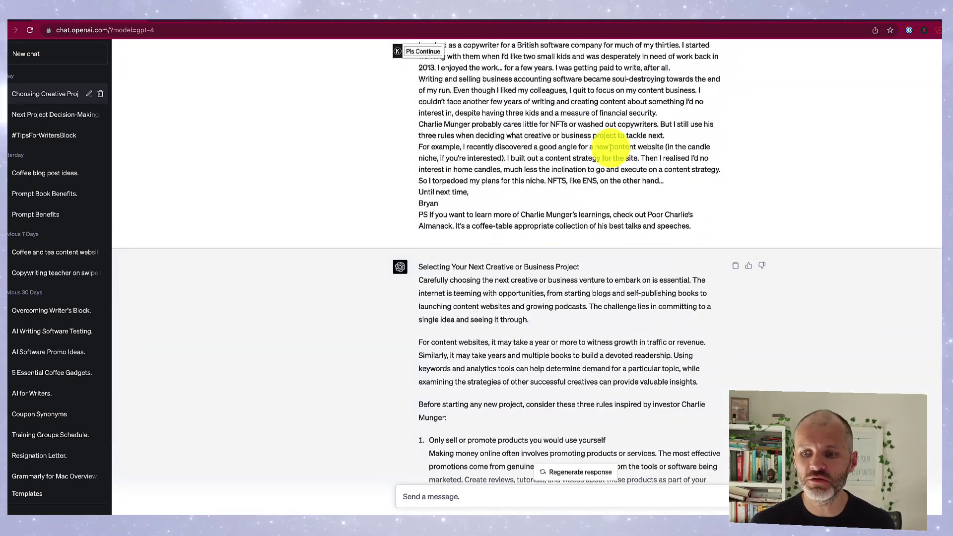
scroll(612, 157, down, 3)
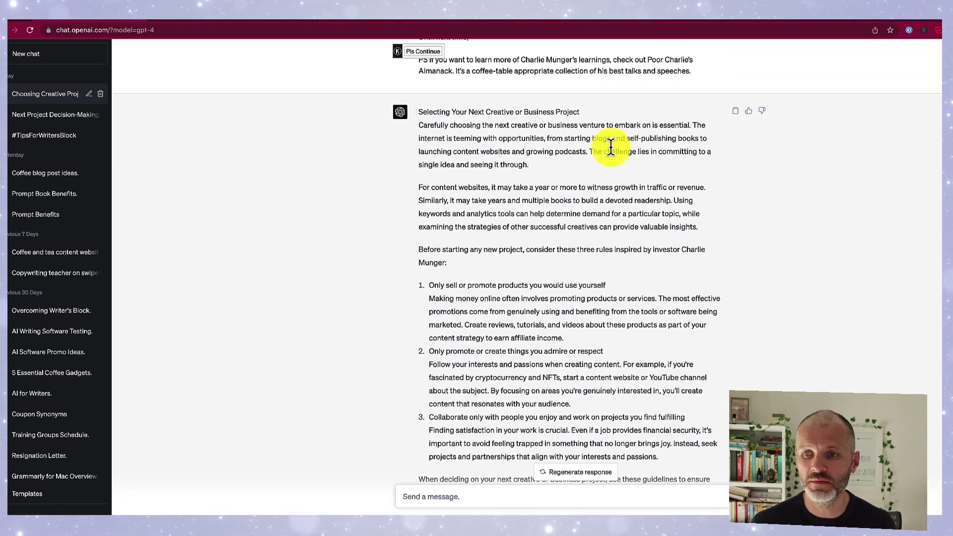
scroll(611, 147, down, 1)
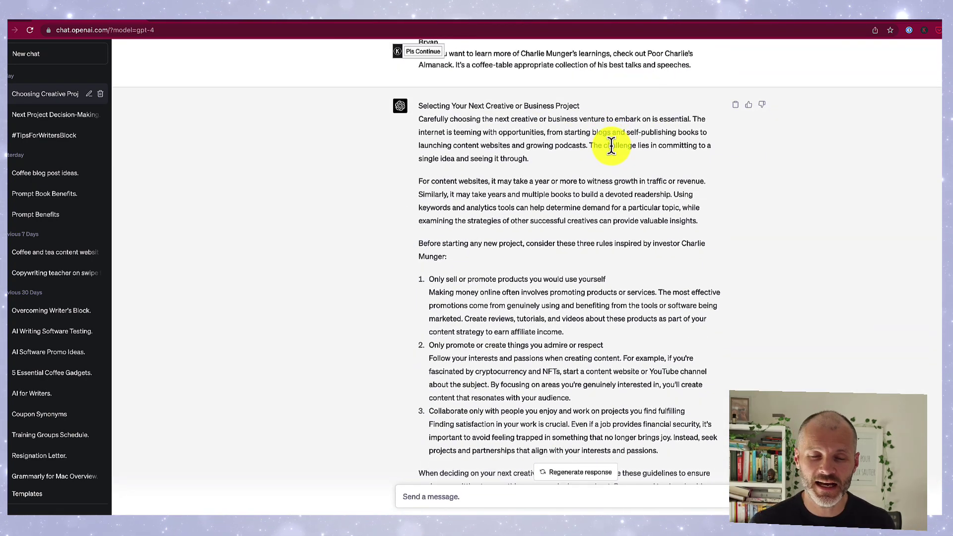
scroll(611, 148, down, 7)
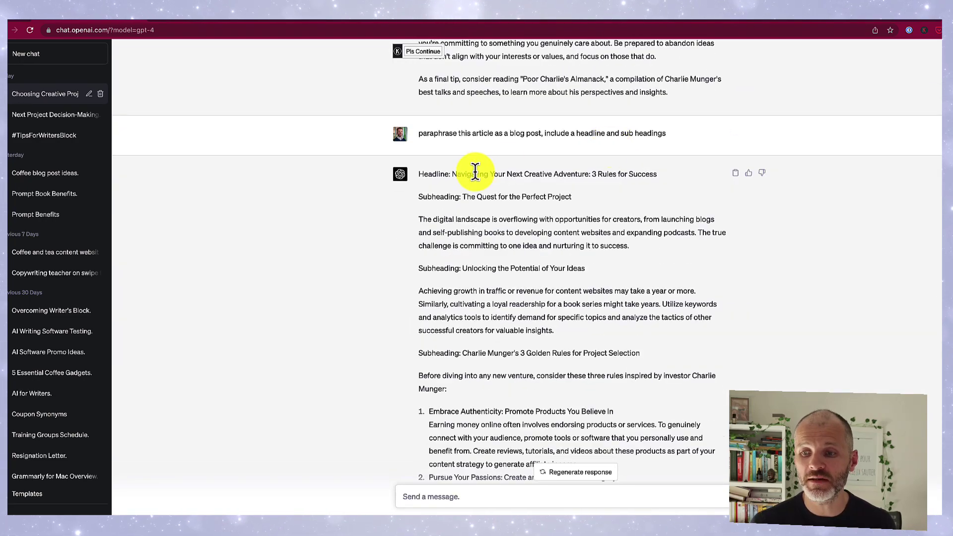
scroll(477, 172, down, 2)
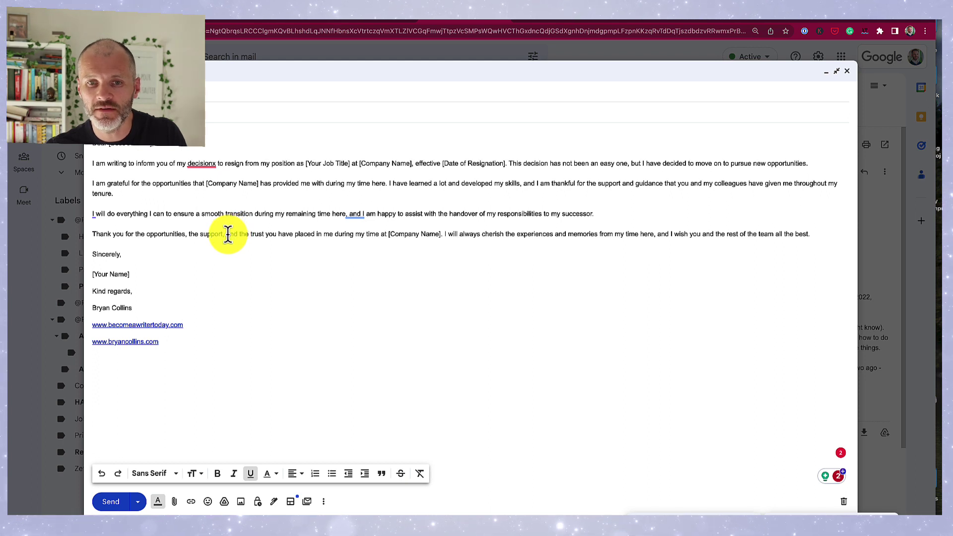
triple_click(213, 174)
click(209, 164)
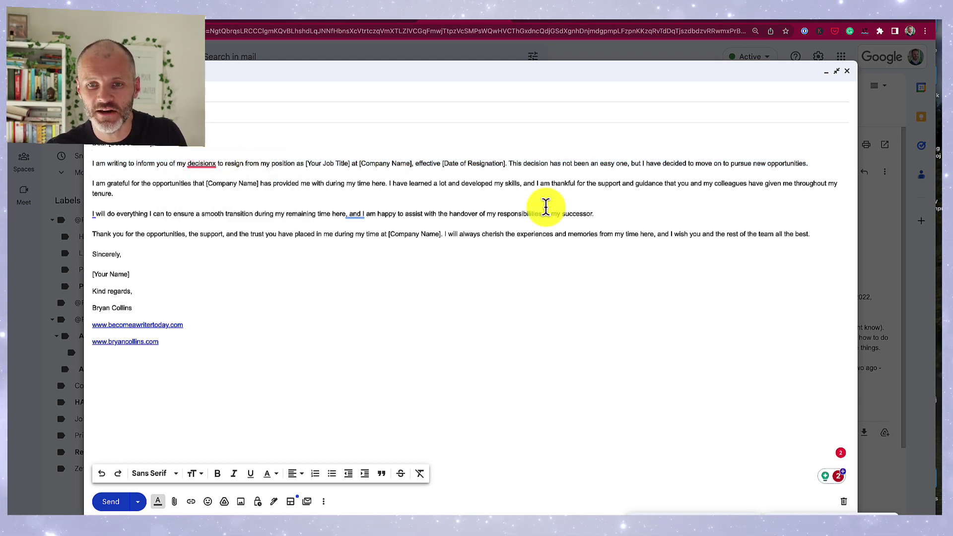
click(202, 165)
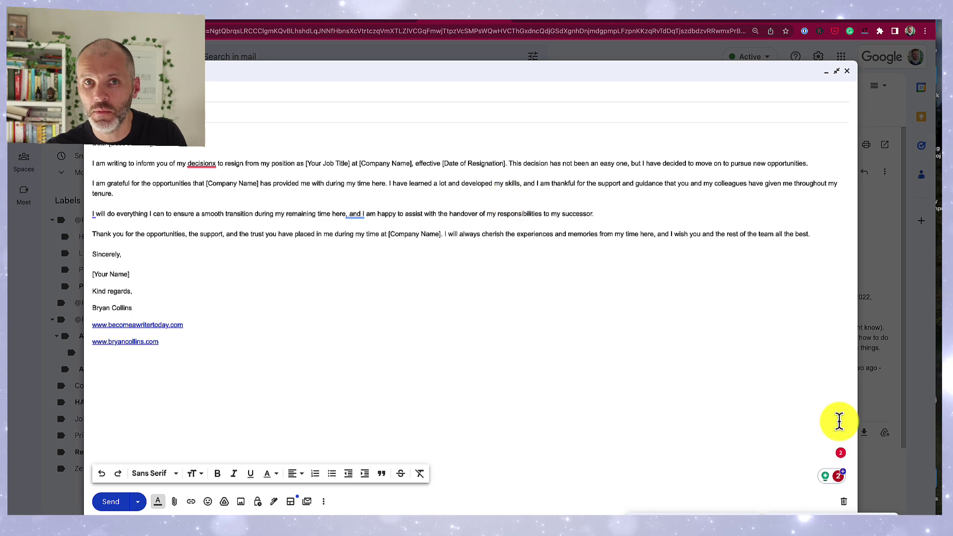
mouse_move(842, 463)
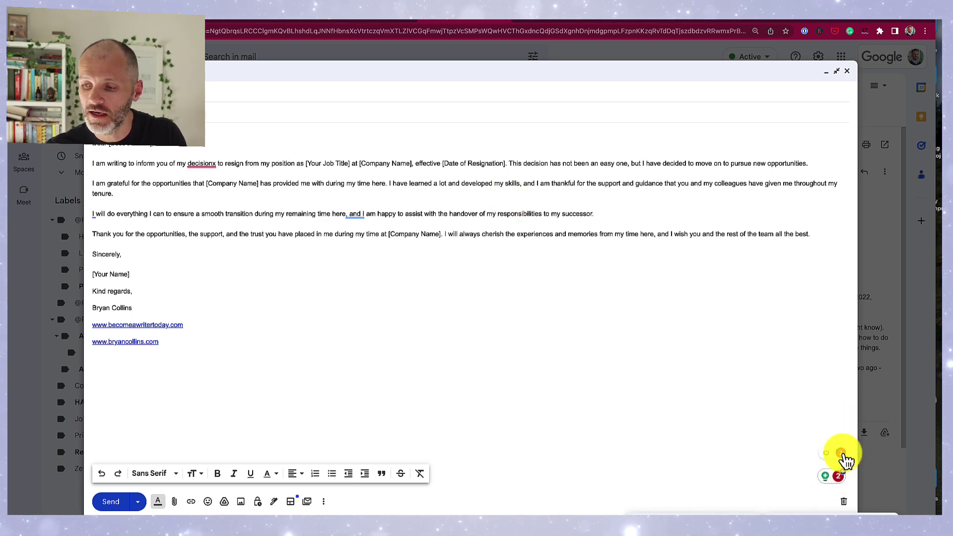
click(843, 454)
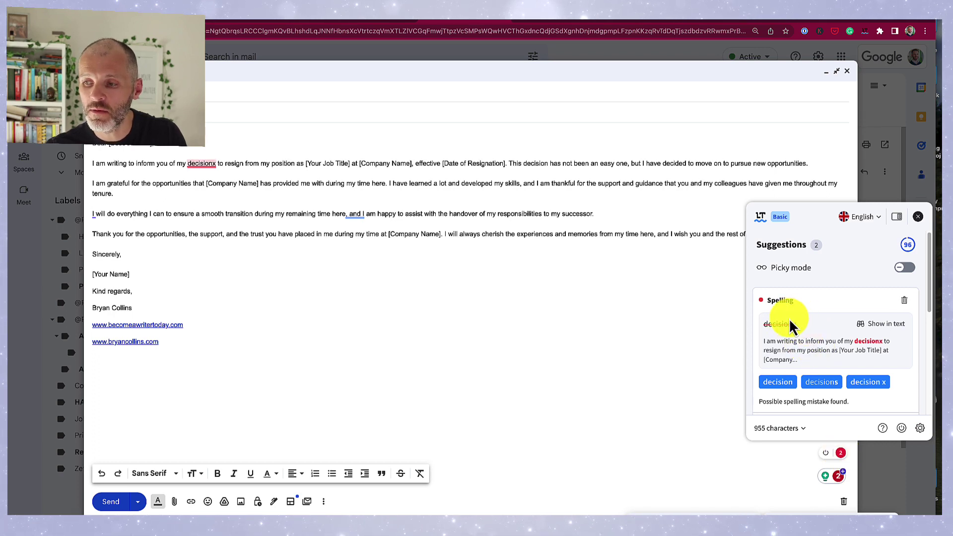
click(673, 320)
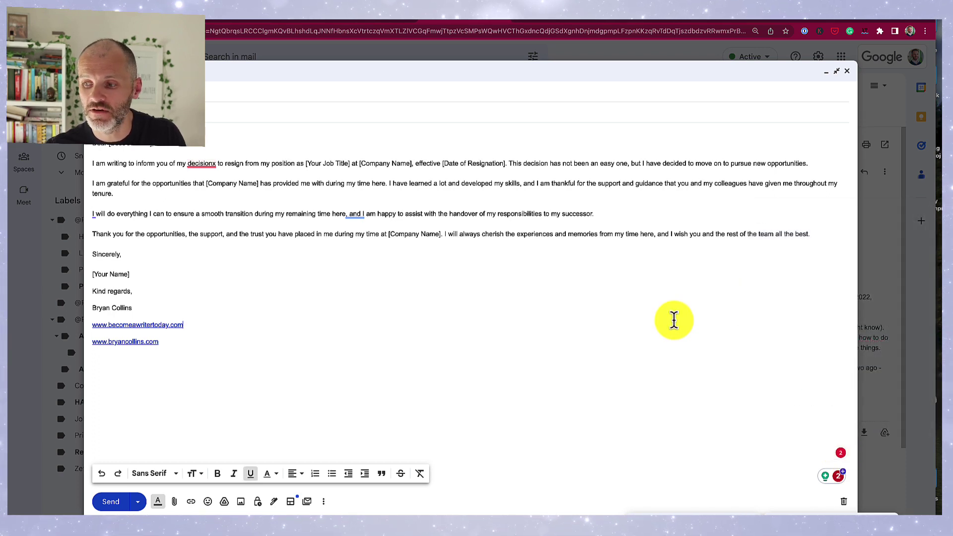
click(291, 255)
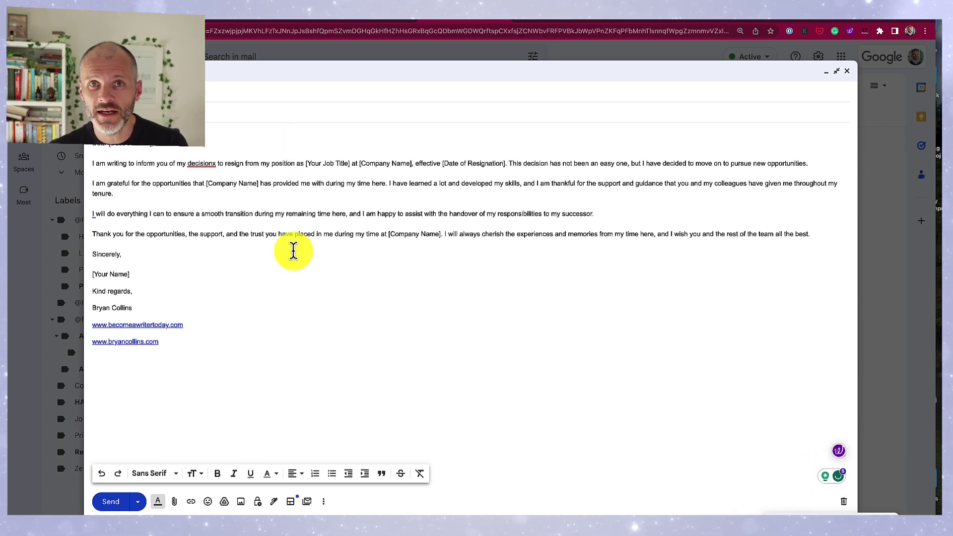
Fix 'decisionx' to 'decision', then have GrammarlyGO expand the email into a formal version
click(203, 164)
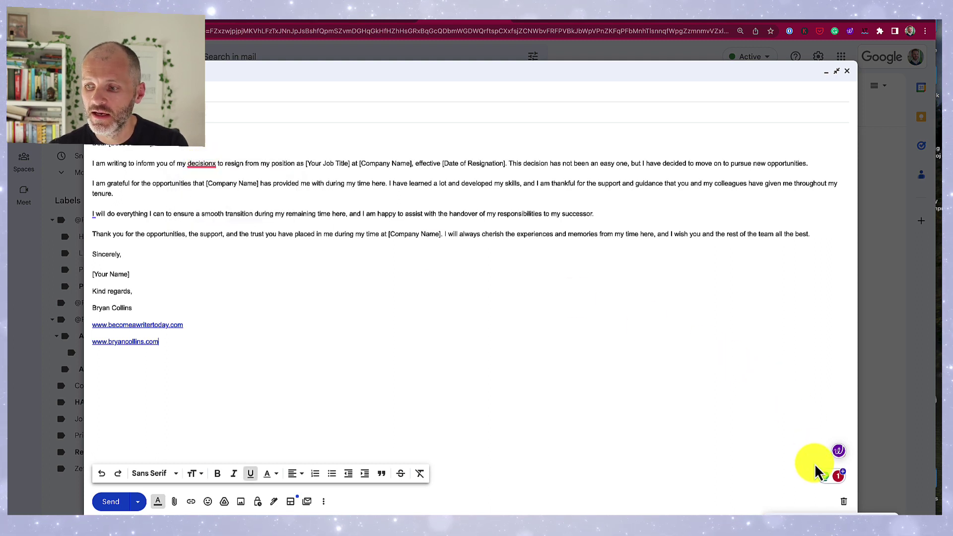
click(823, 481)
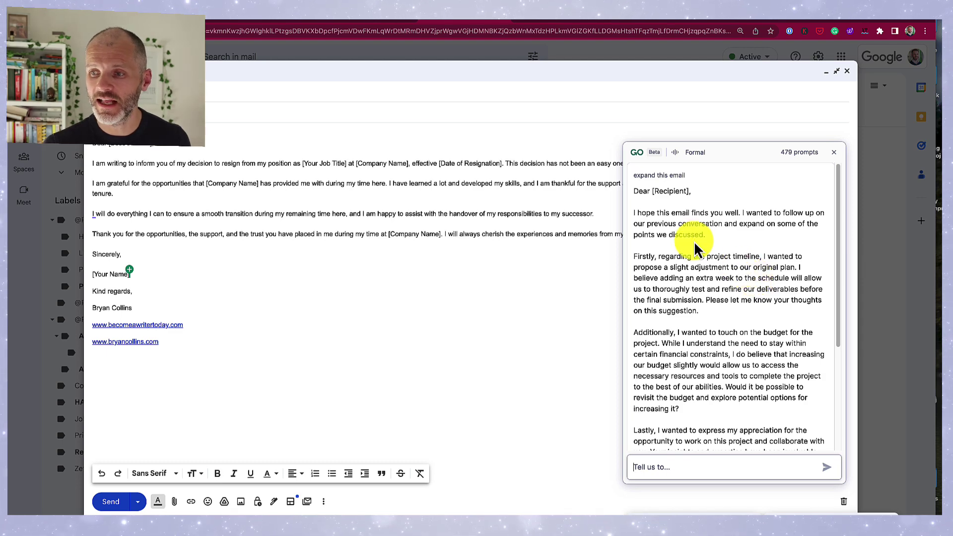
scroll(691, 248, down, 2)
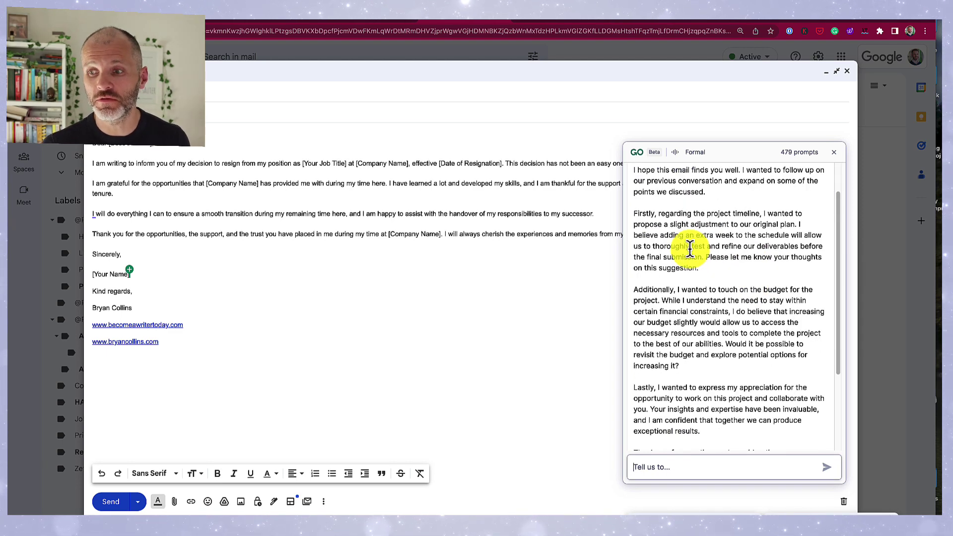
scroll(691, 249, down, 1)
scroll(691, 250, down, 3)
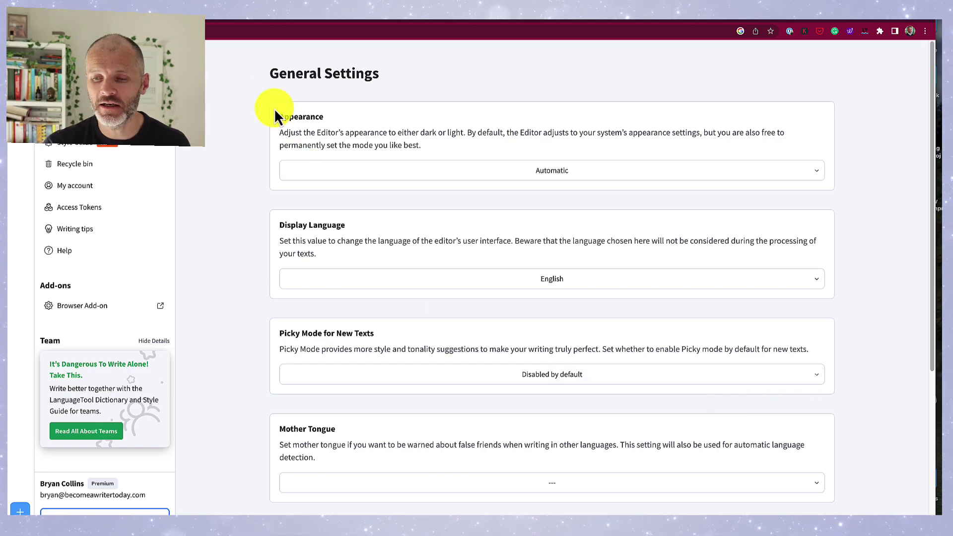
Show Grammarly's Customize > Language settings with the Dialect dropdown's English options expanded
click(231, 17)
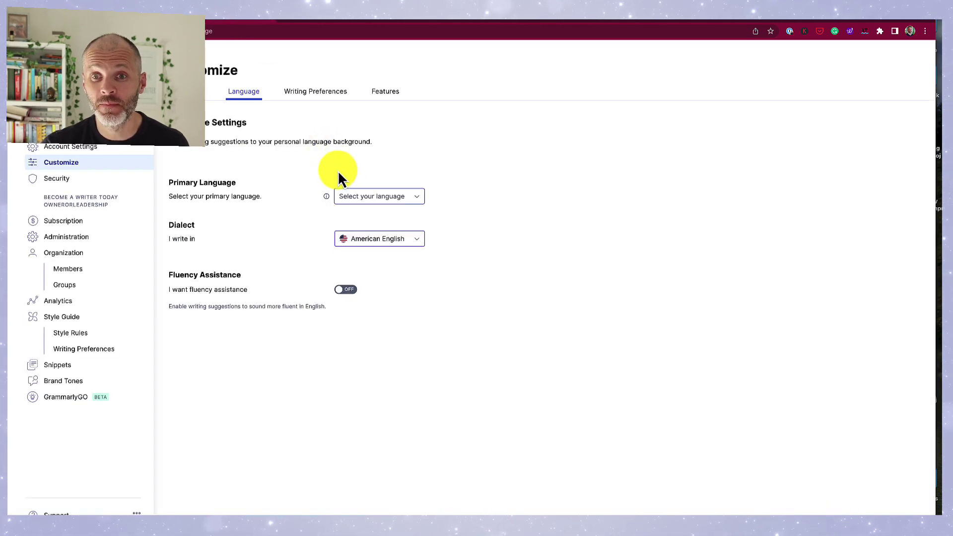
click(397, 240)
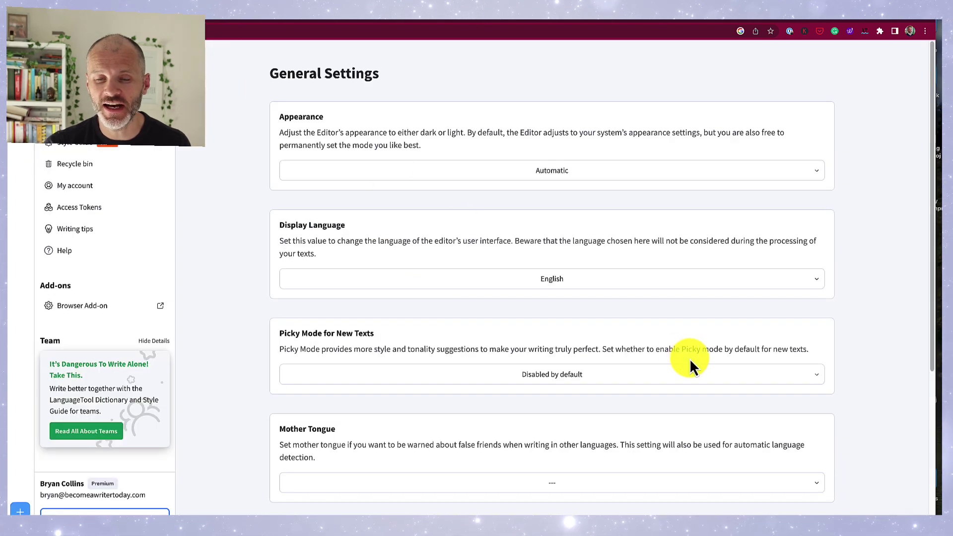
scroll(693, 360, down, 5)
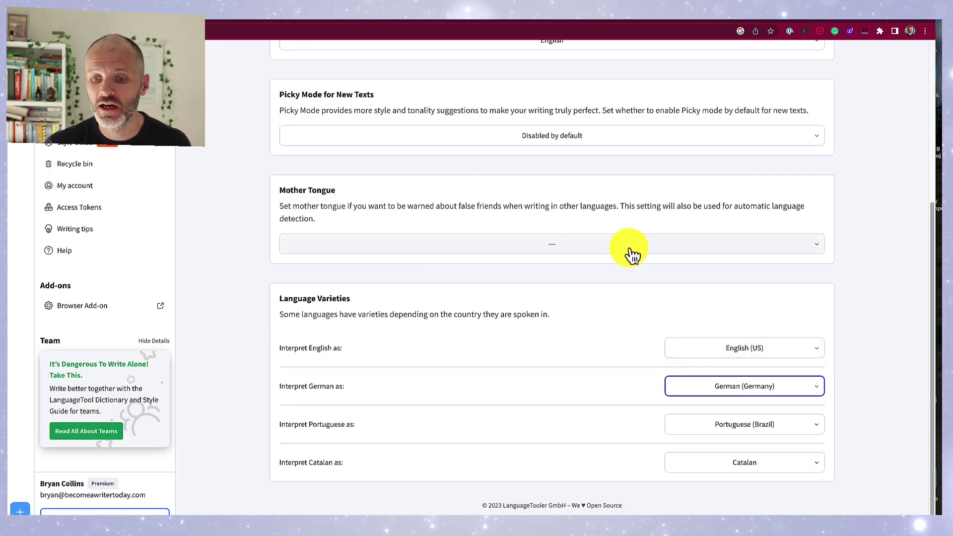
click(631, 250)
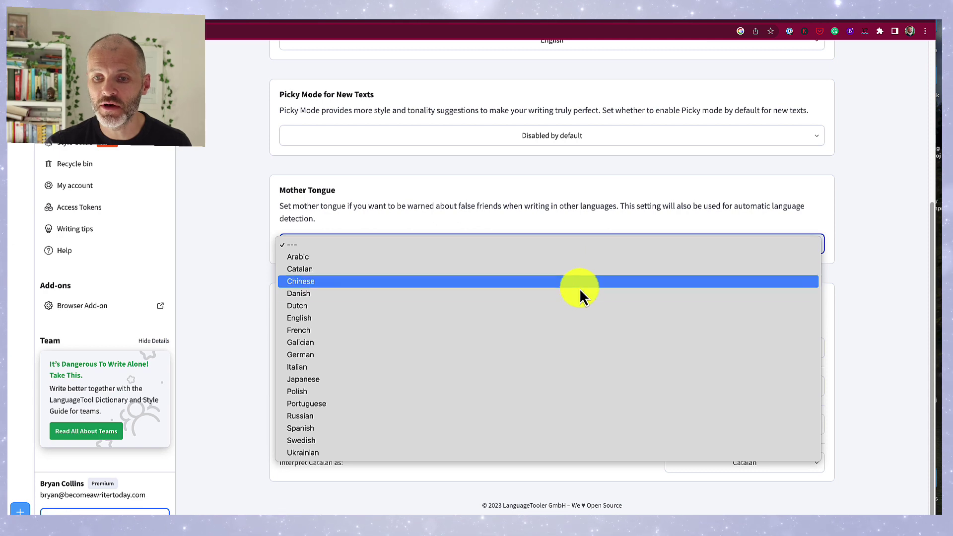
click(575, 201)
scroll(579, 208, up, 3)
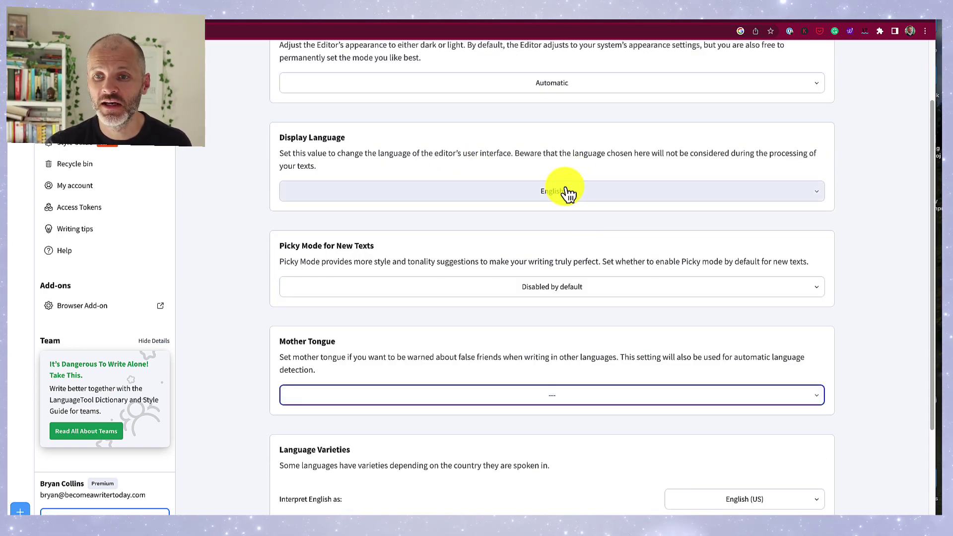
scroll(714, 357, down, 3)
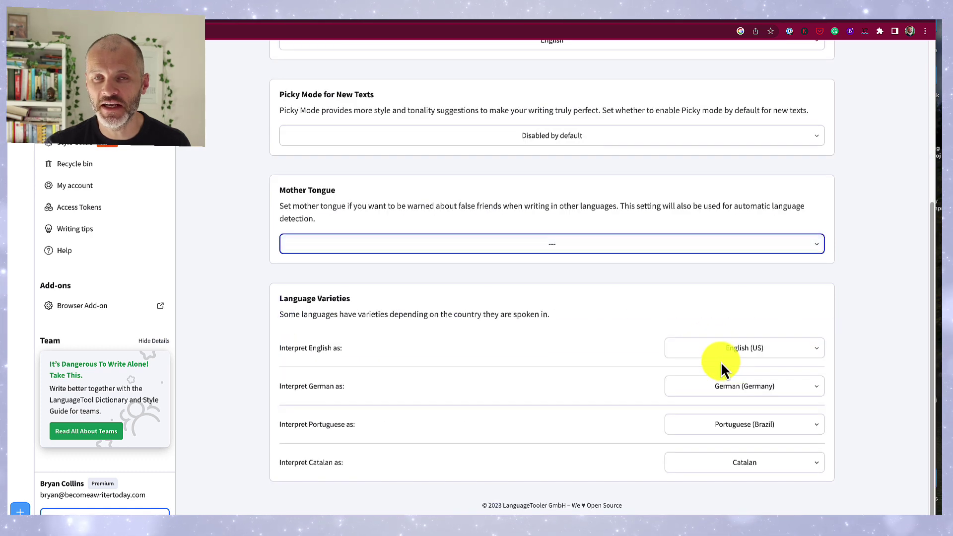
click(764, 355)
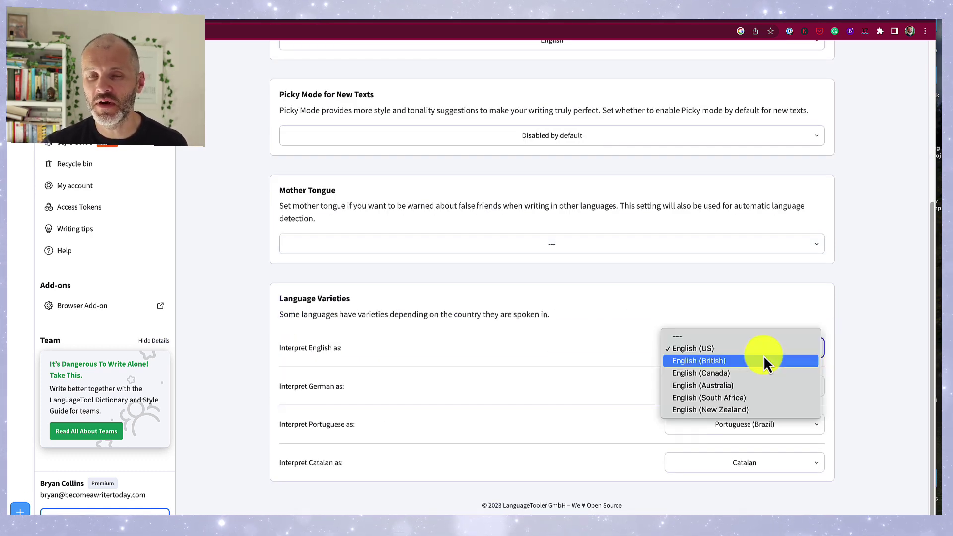
click(886, 351)
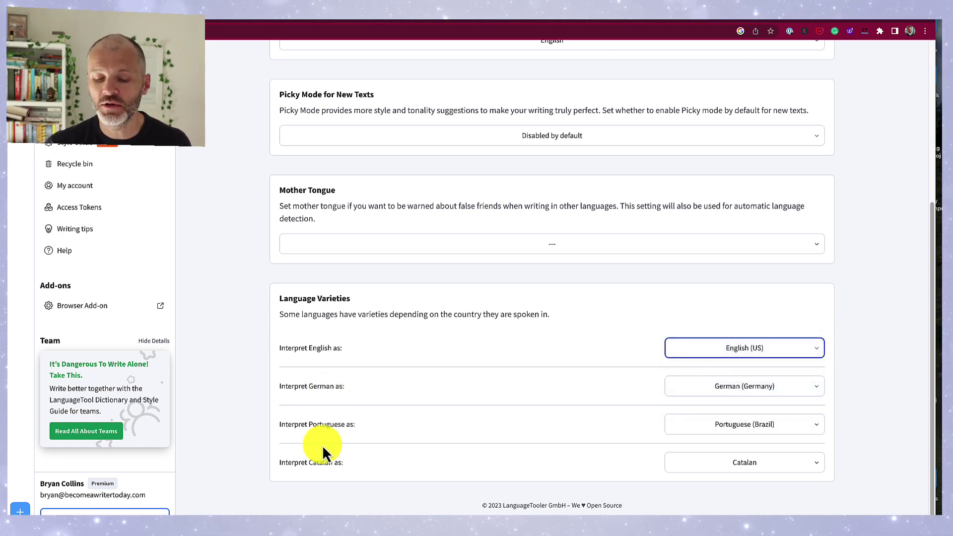
click(775, 462)
click(863, 422)
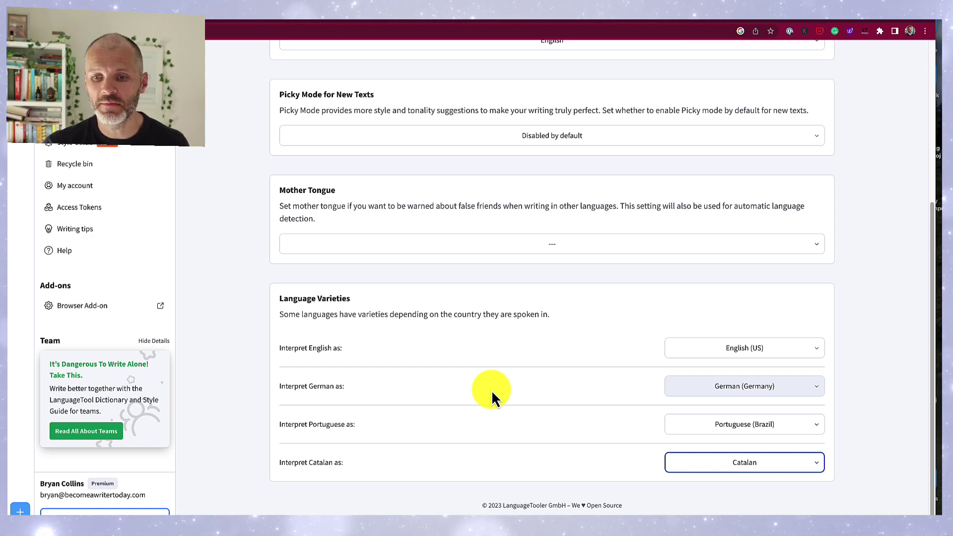
scroll(493, 387, up, 1)
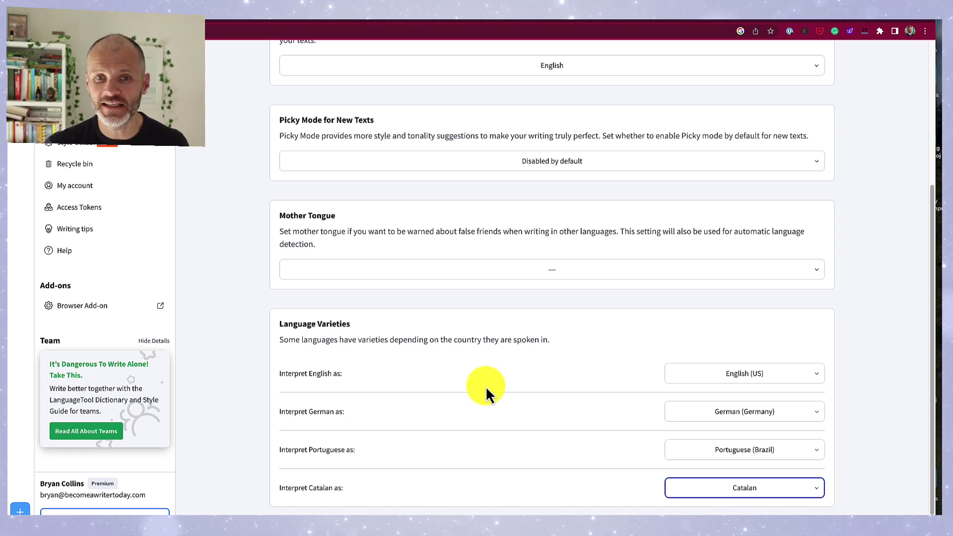
click(234, 20)
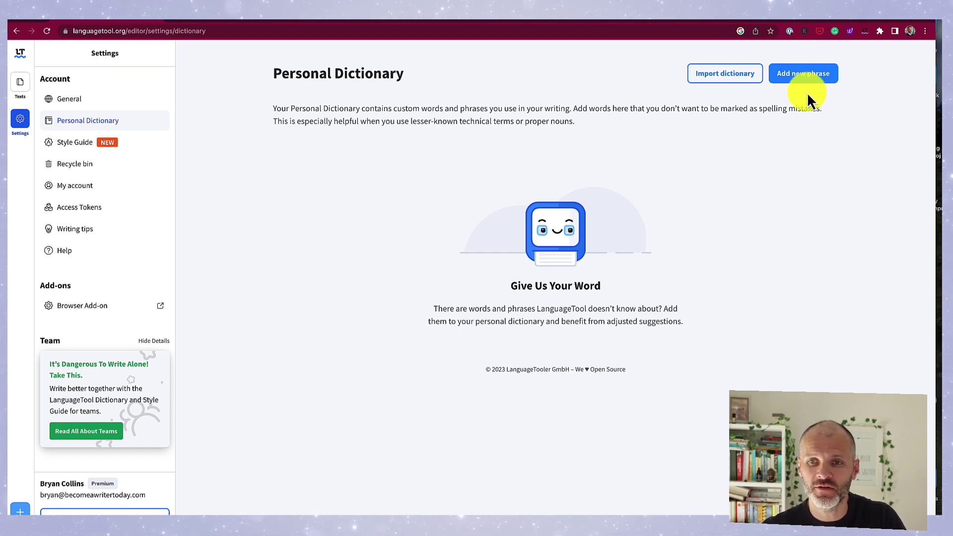
Start a new phrase in LanguageTool's empty personal dictionary and compare it with Grammarly's word list
click(807, 79)
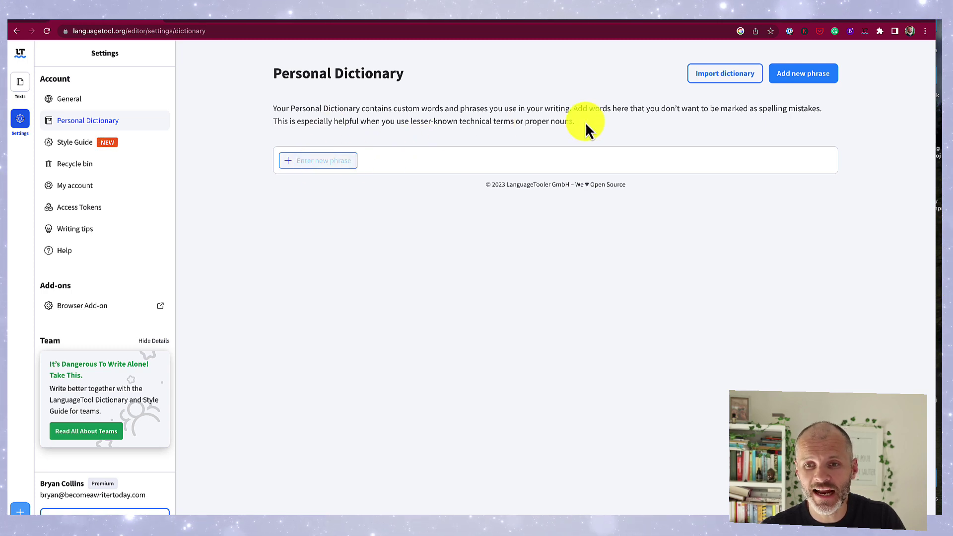
click(240, 21)
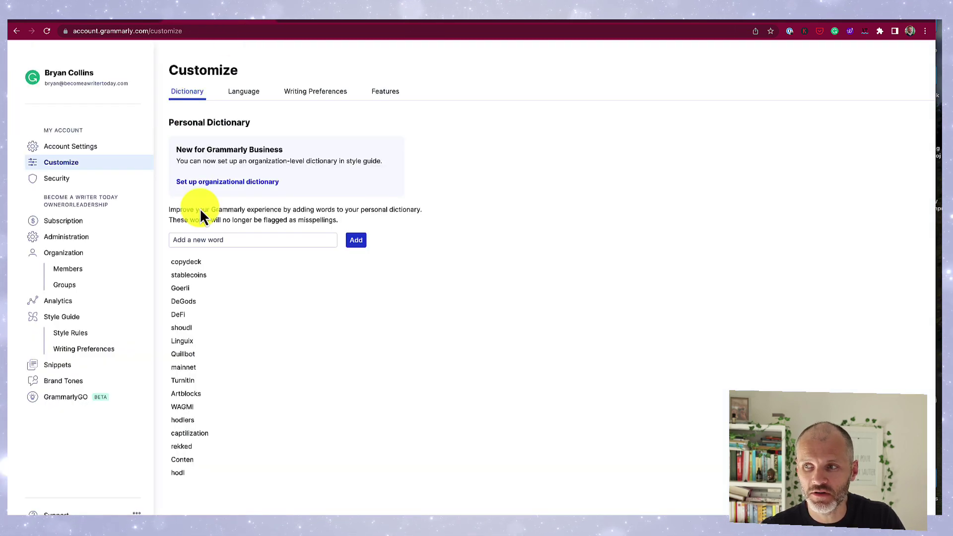
click(111, 24)
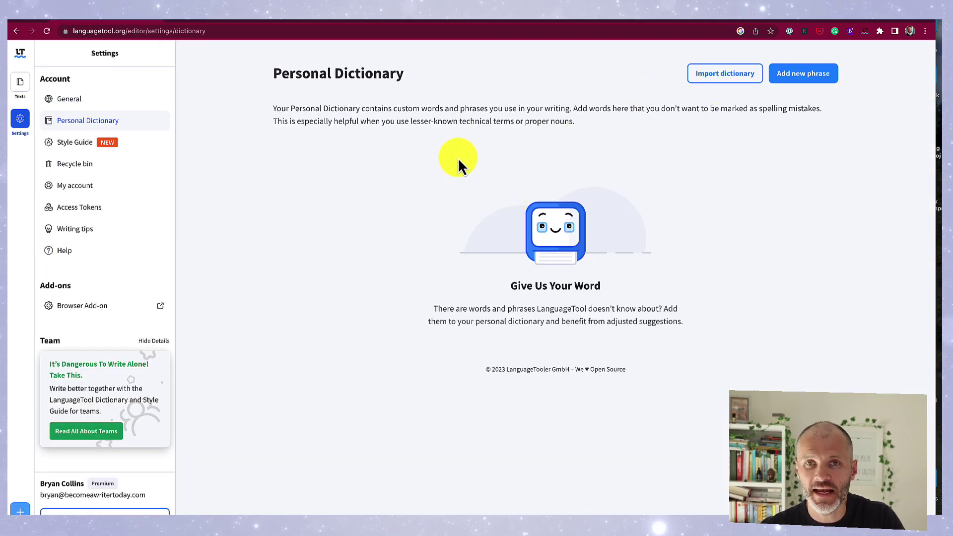
click(251, 25)
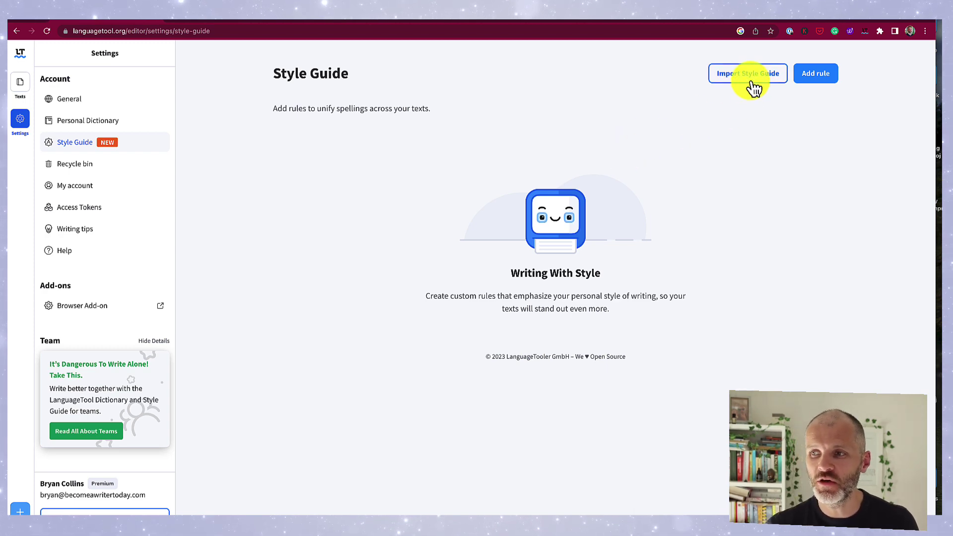
Start a new rule in LanguageTool's Style Guide
click(810, 79)
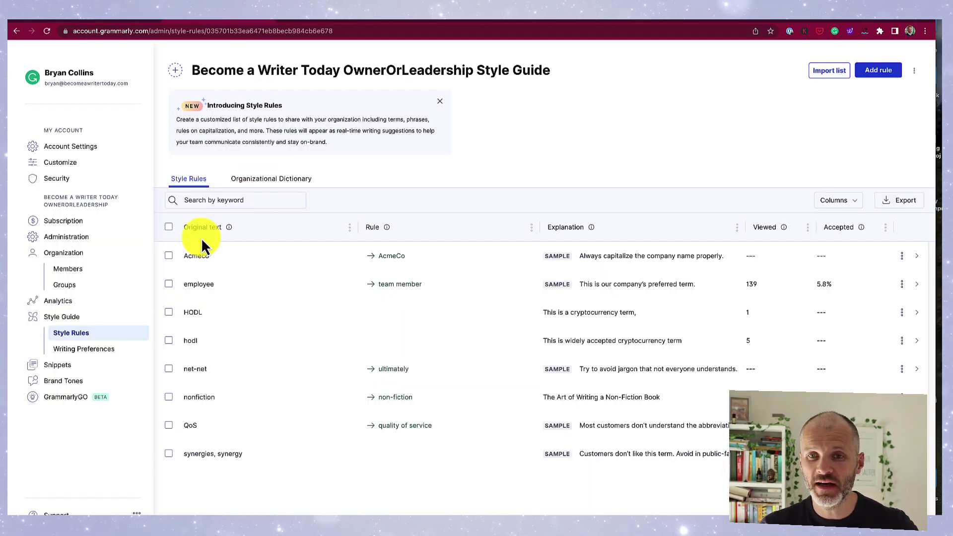
Scroll through the team's Writing Preferences under Grammarly's Style Guide
click(112, 352)
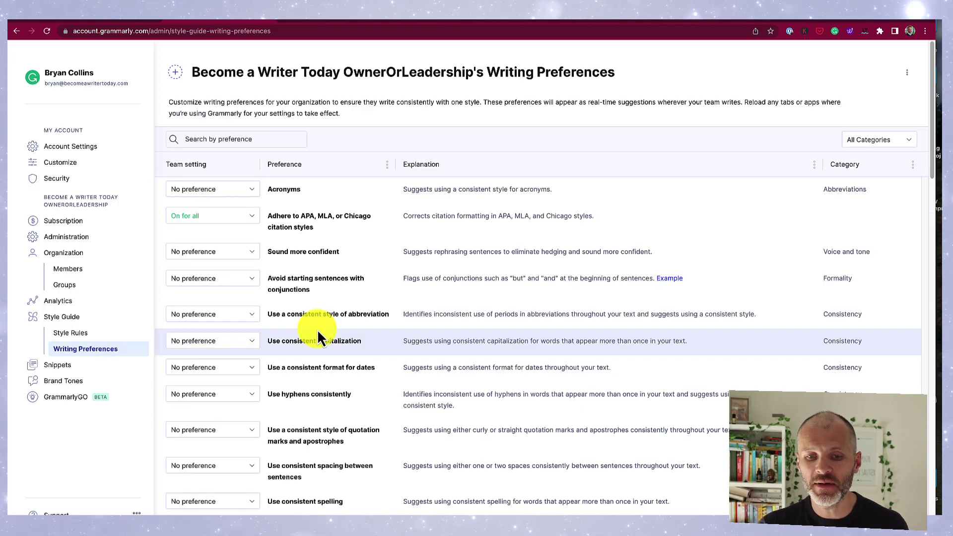
scroll(315, 330, down, 1)
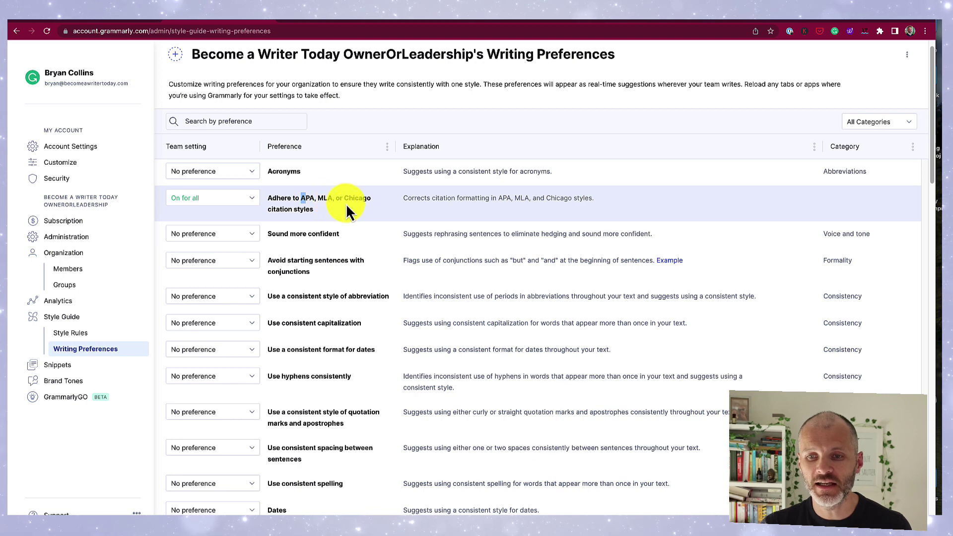
scroll(347, 216, down, 1)
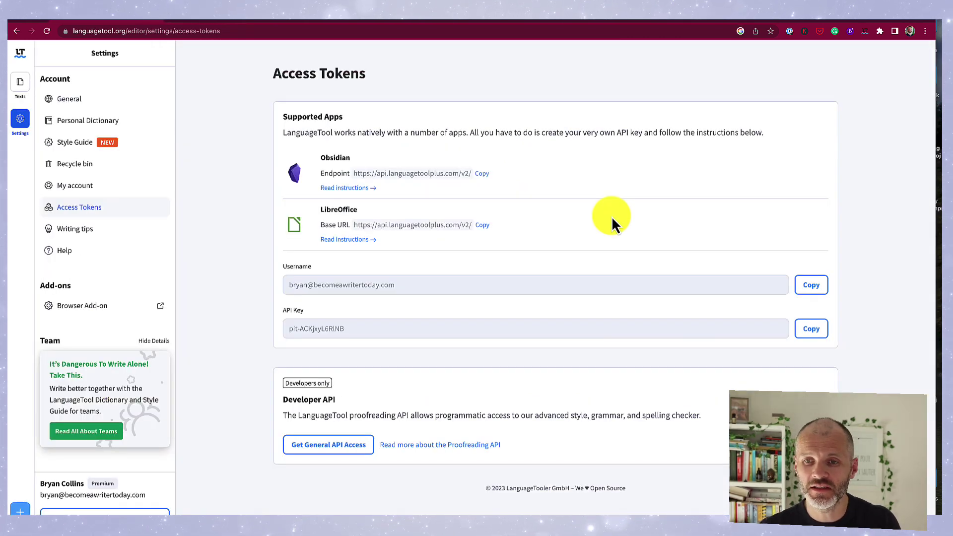
Highlight the Obsidian entry on LanguageTool's Access Tokens page, then view Grammarly's subscription page
drag(322, 157, 358, 163)
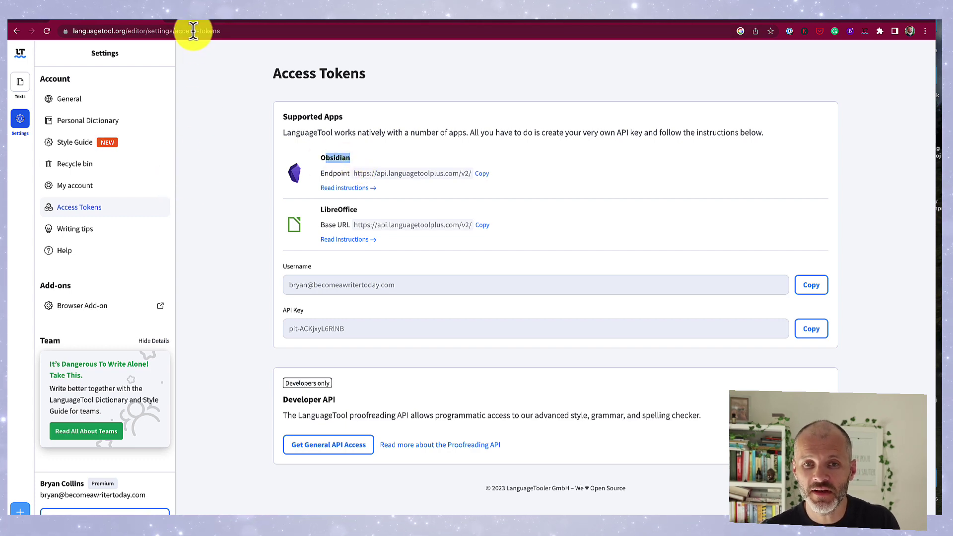
click(207, 25)
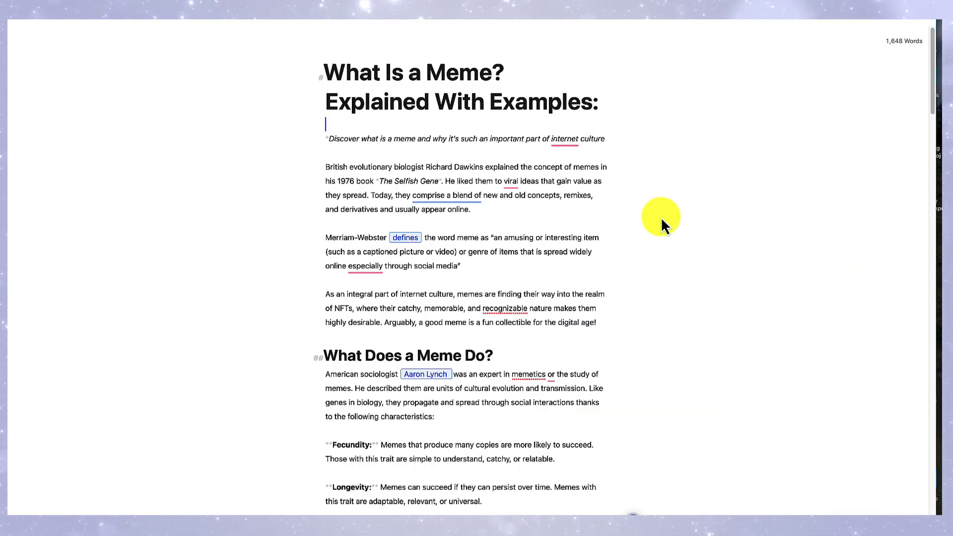
click(604, 203)
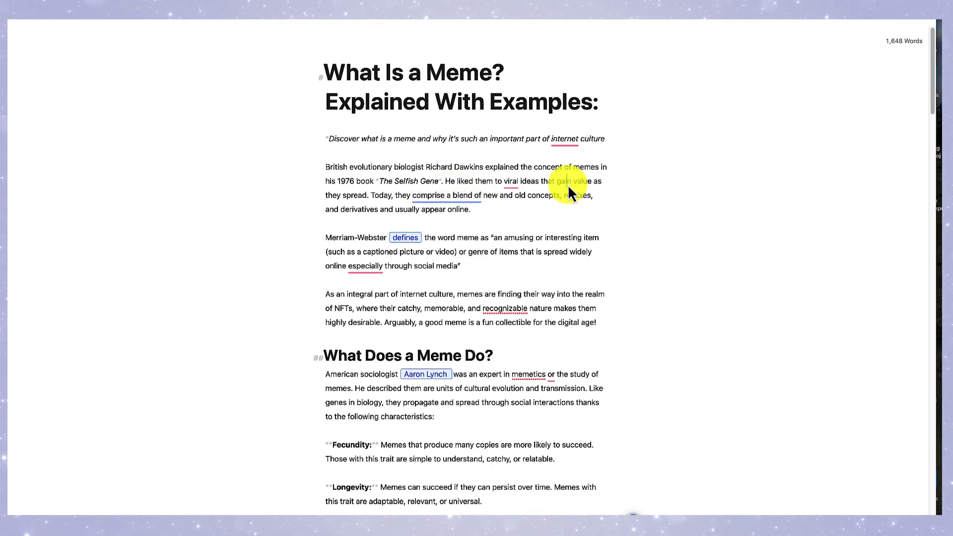
click(568, 187)
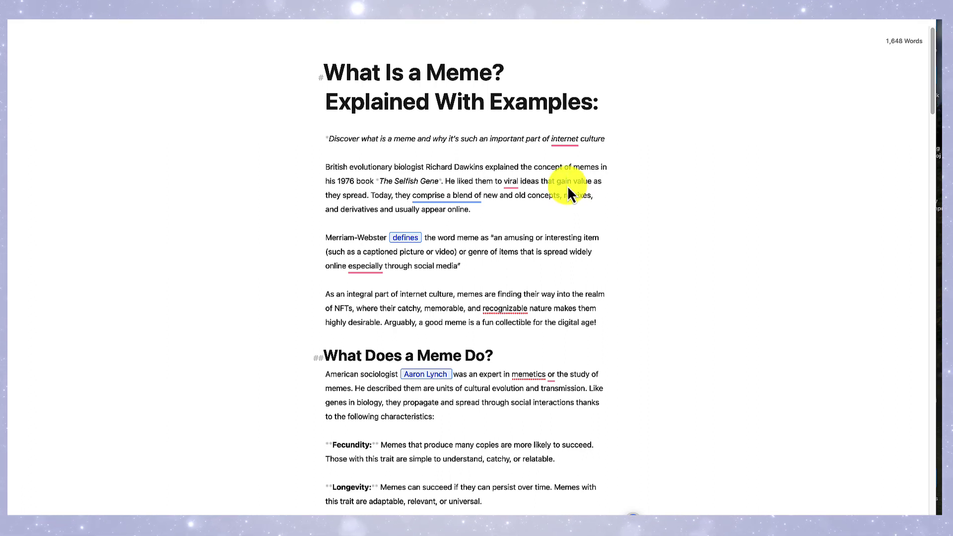
Select all of the meme article's text in Ulysses with Cmd+A
key(super+a)
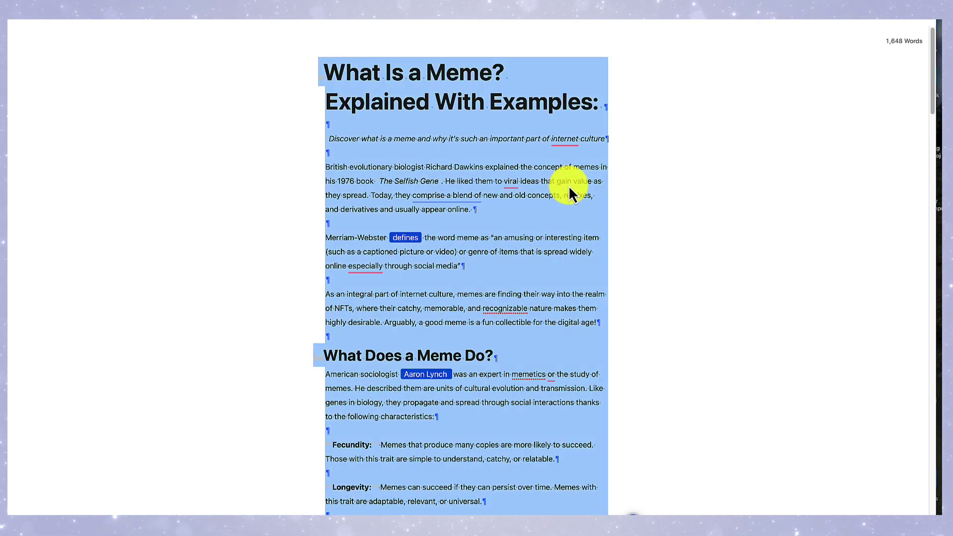